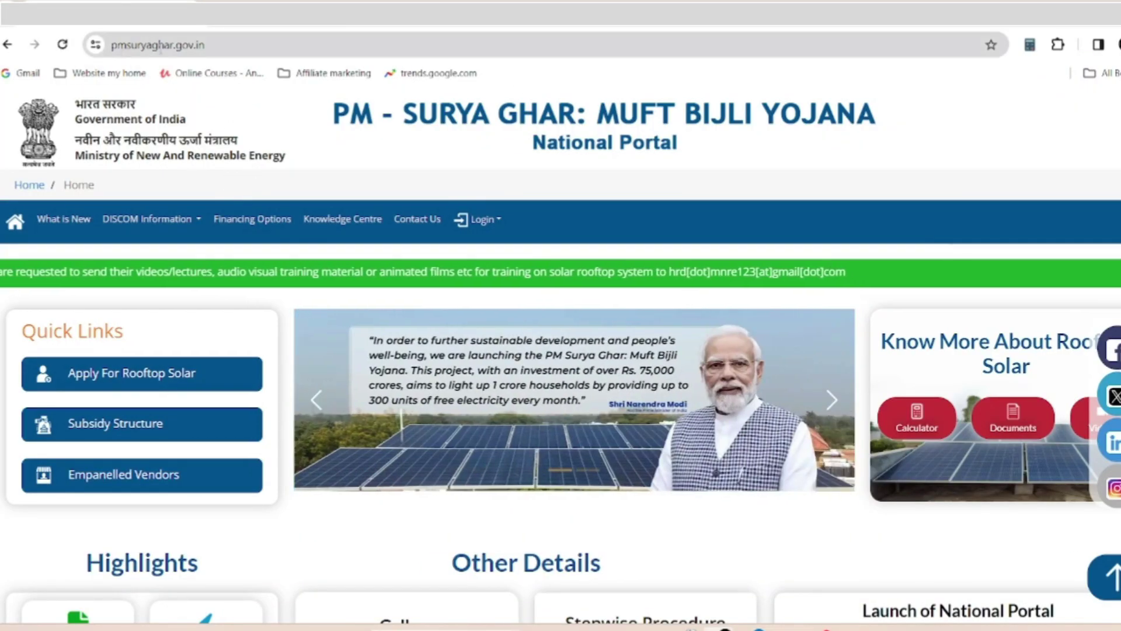
Review the subsidy structure PDF linked from the portal, then close it and return home
drag(206, 45, 114, 52)
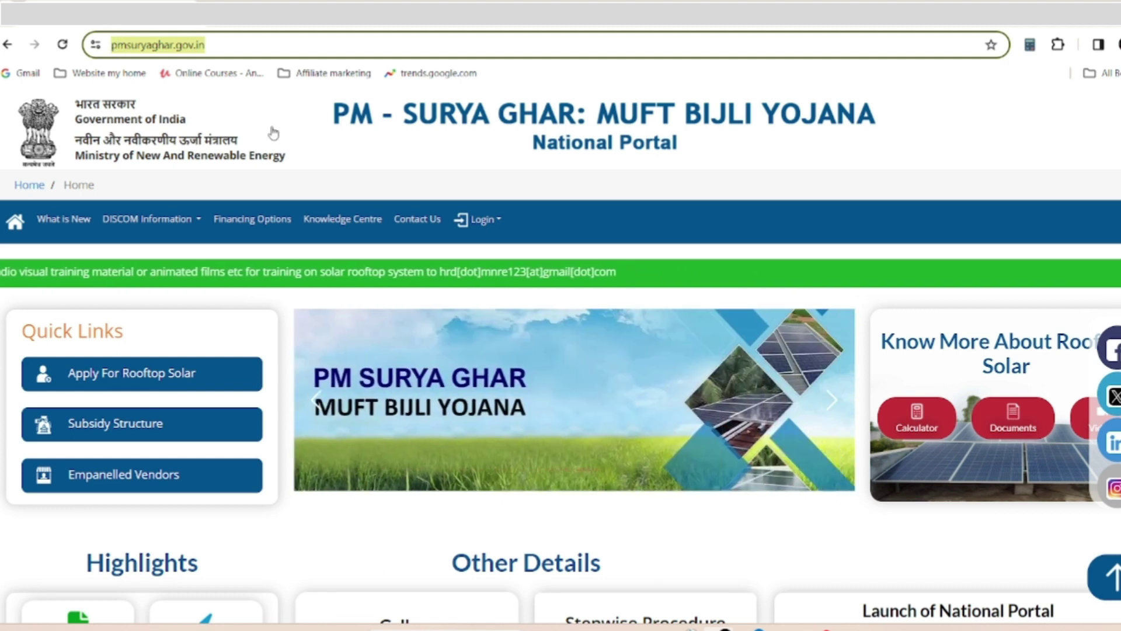
scroll(730, 305, down, 1)
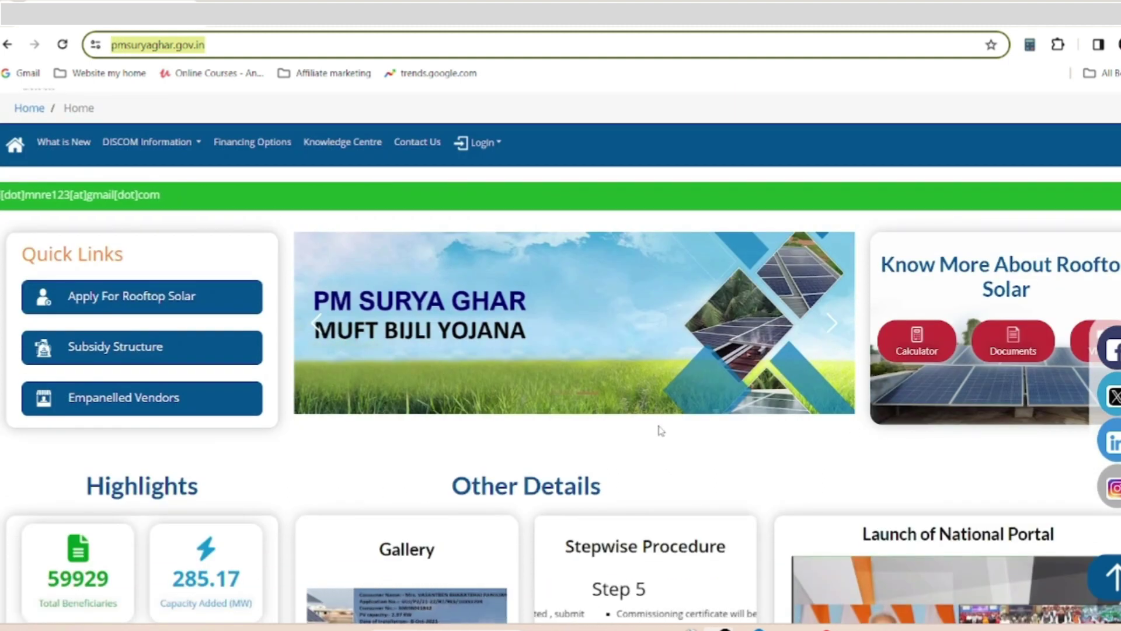
click(121, 358)
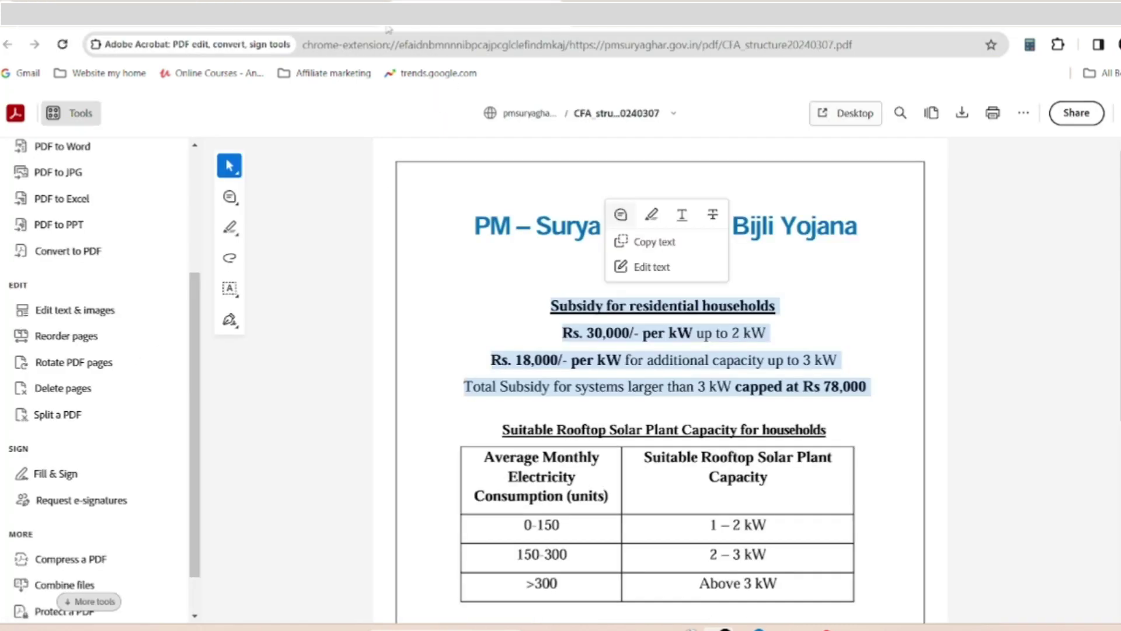
click(599, 346)
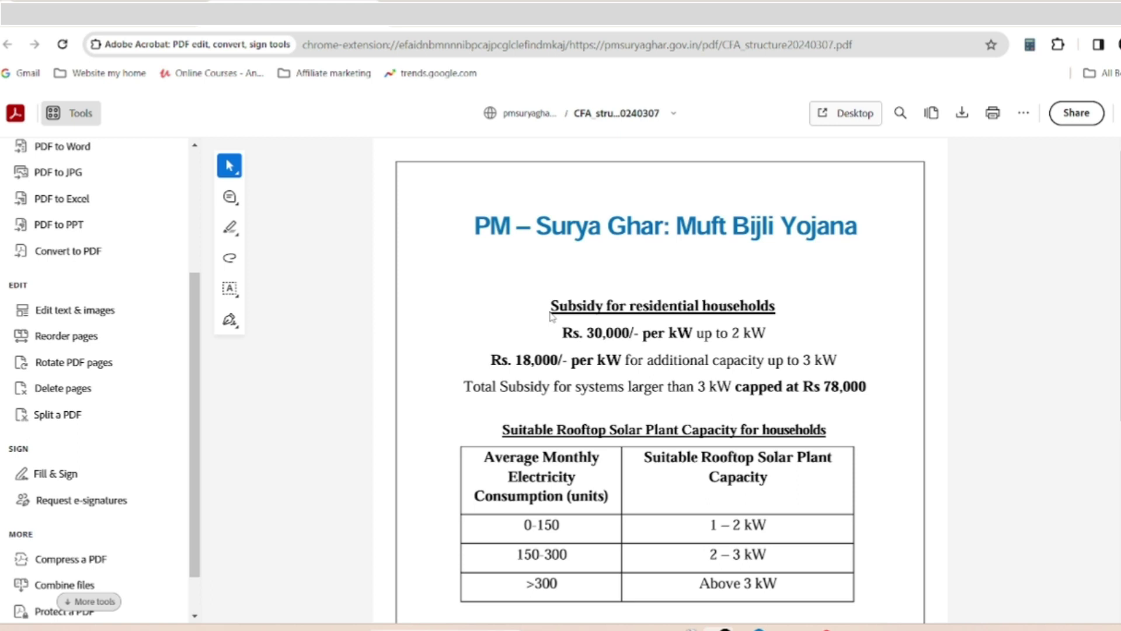
drag(552, 317, 786, 306)
scroll(684, 454, down, 6)
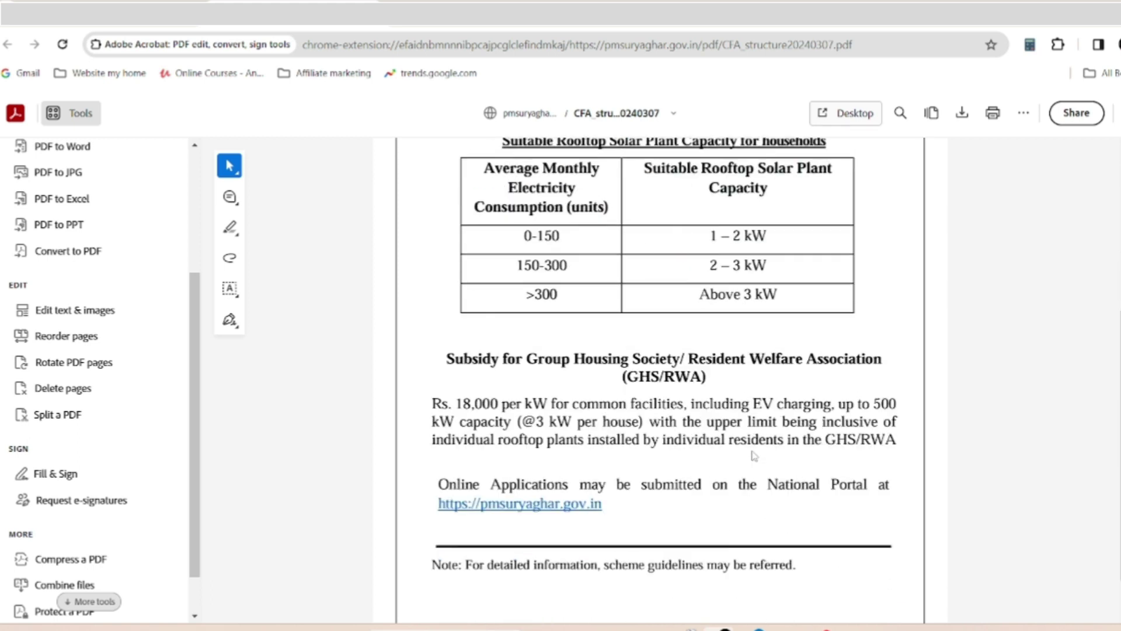
scroll(754, 455, up, 4)
key(ctrl+w)
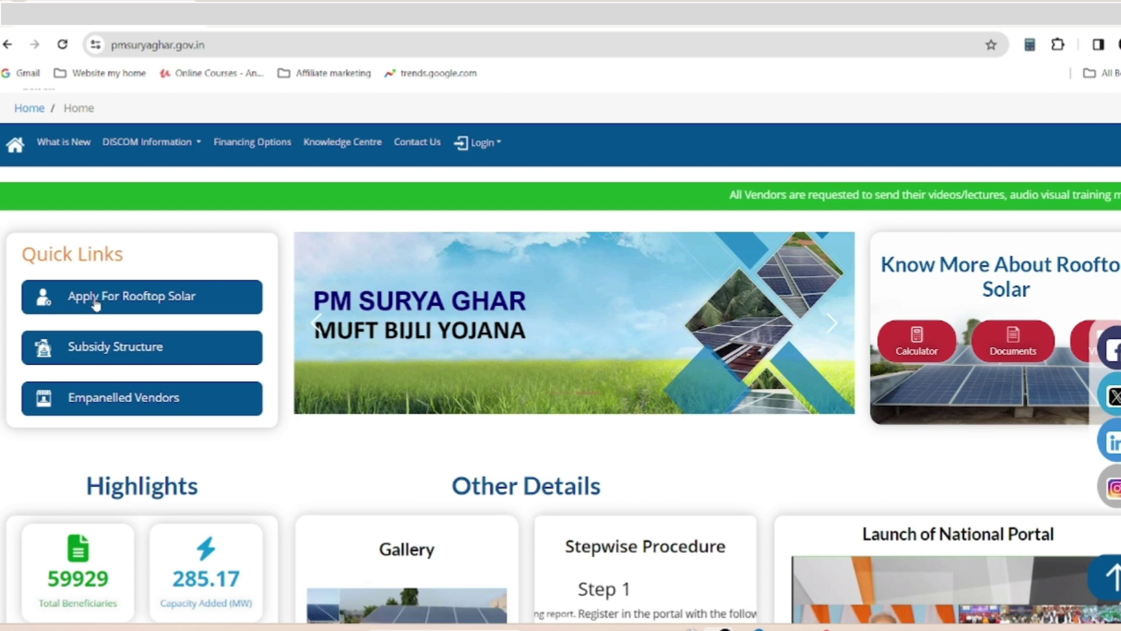
Open the Apply for Rooftop Solar registration page from the home page
scroll(879, 438, down, 1)
scroll(879, 437, down, 6)
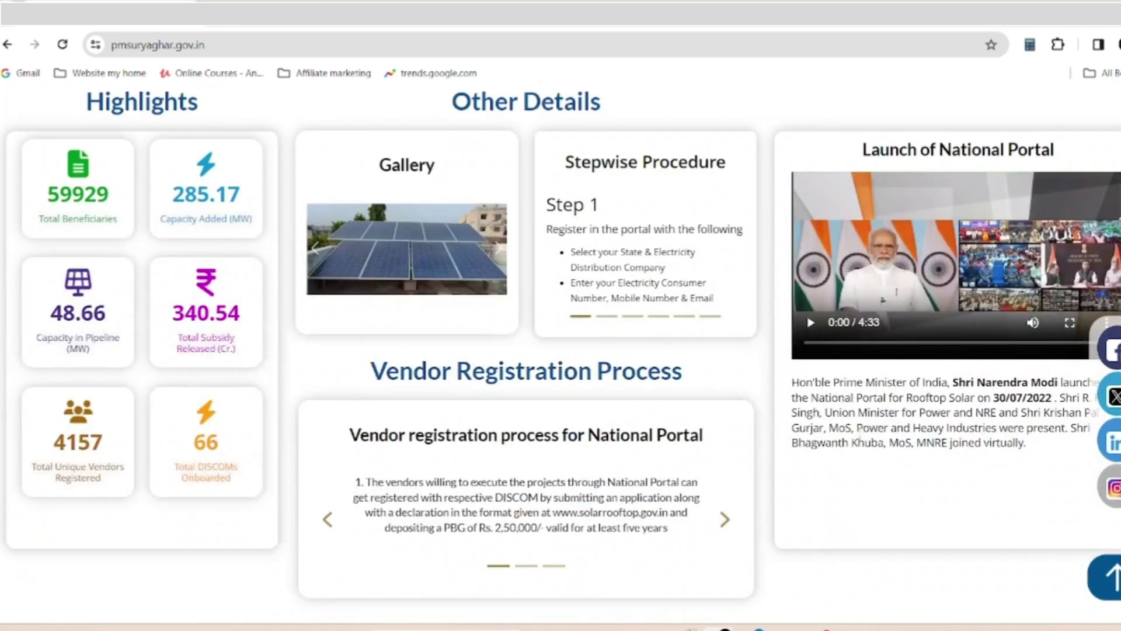
scroll(818, 498, up, 3)
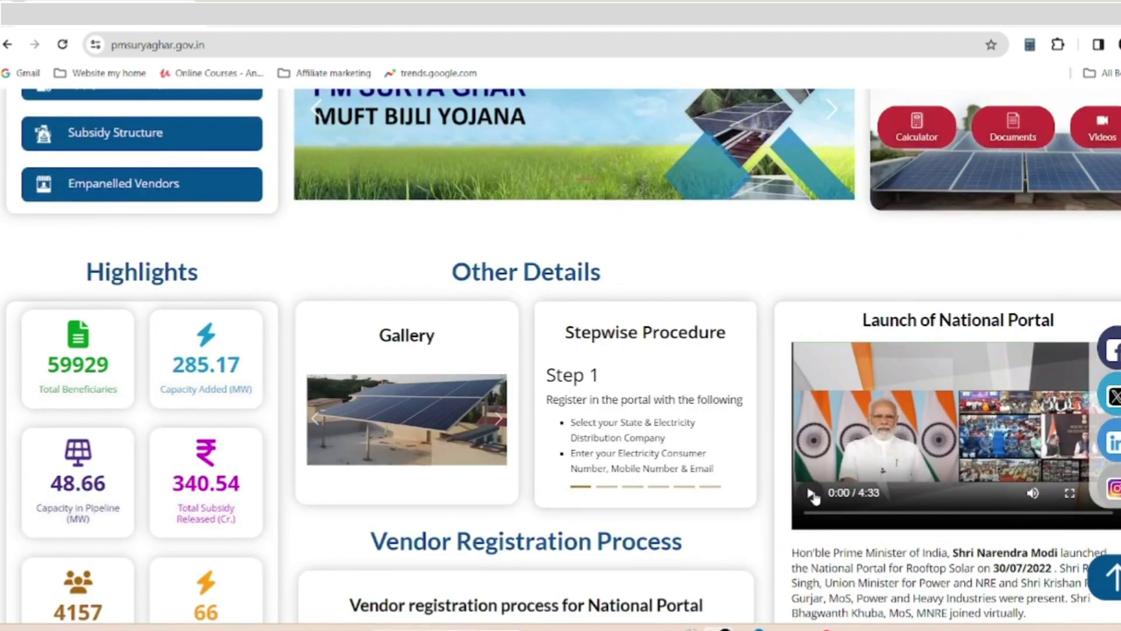
scroll(222, 418, up, 5)
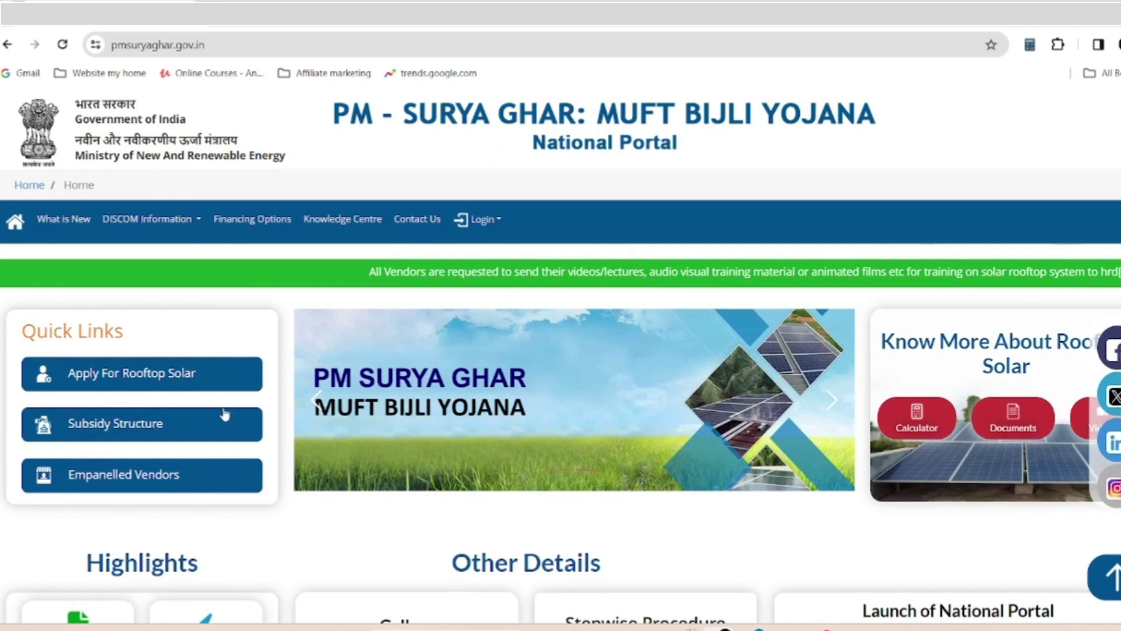
click(164, 377)
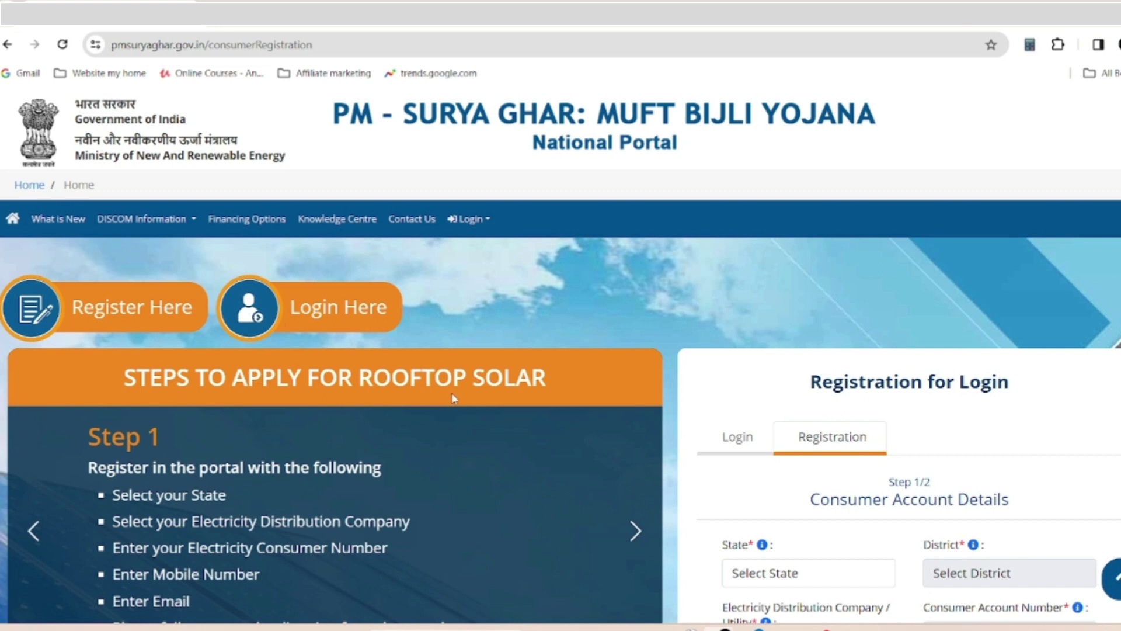
Switch to the Registration form, browse the application steps, and open the State list
scroll(461, 397, down, 3)
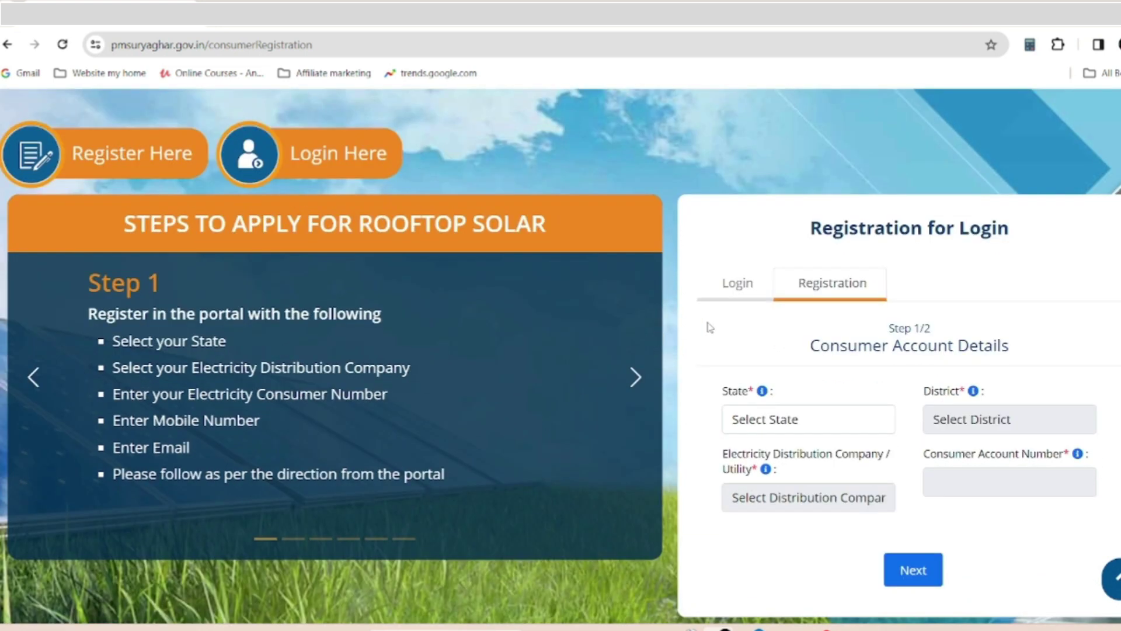
click(848, 292)
click(634, 377)
click(636, 377)
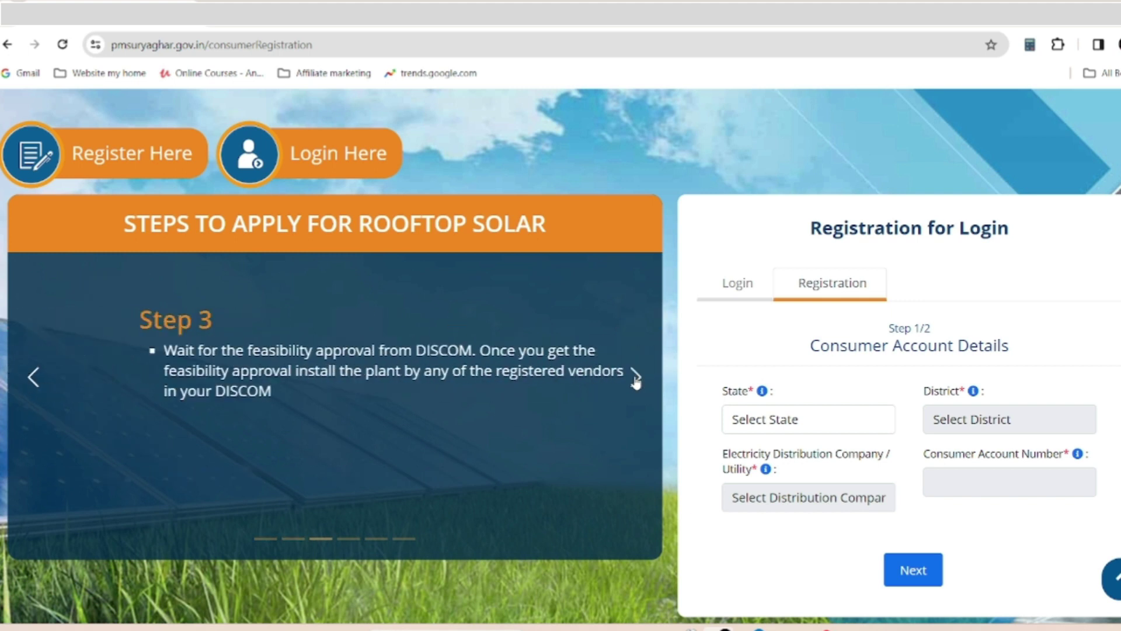
click(635, 377)
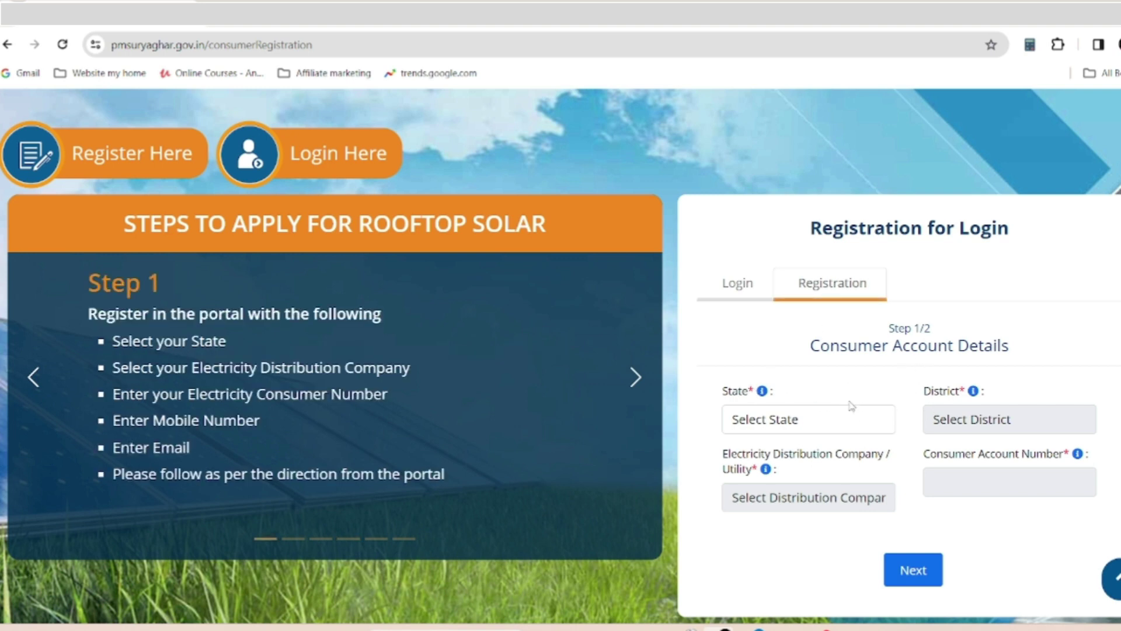
click(814, 424)
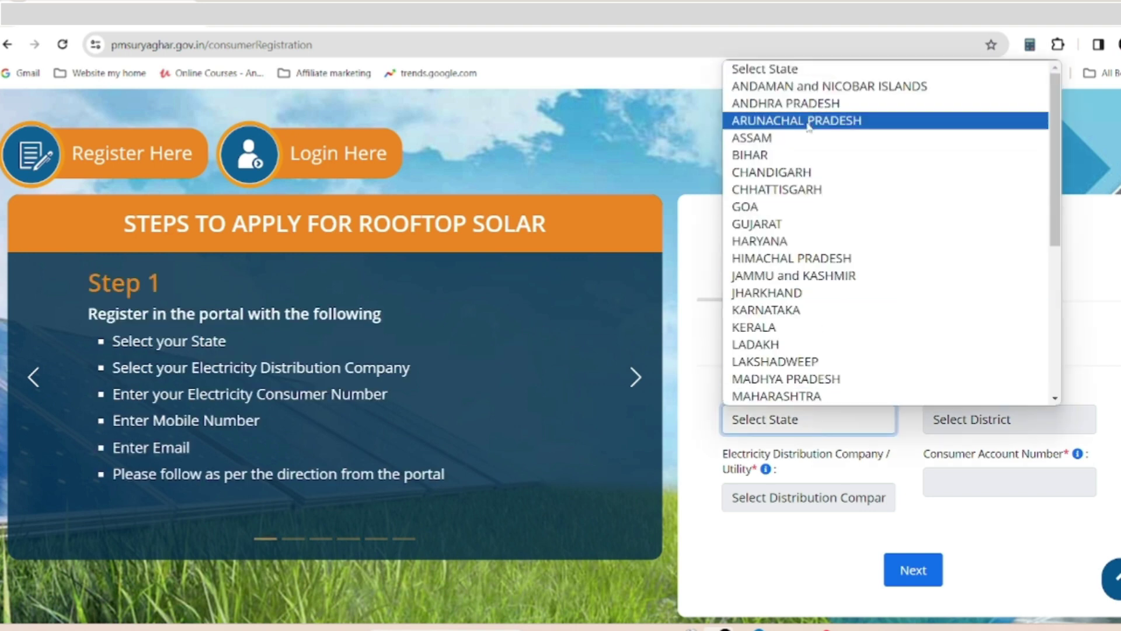
Select ASSAM, Nagaon and Assam Power Distribution Company Limited, and enter the consumer account number
click(779, 146)
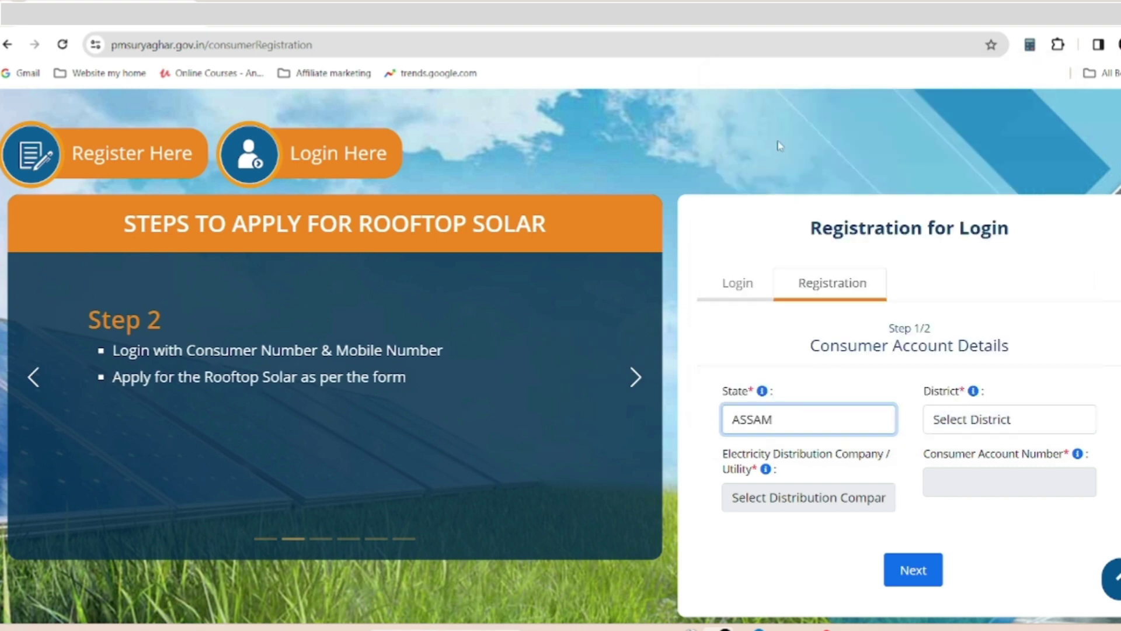
click(993, 422)
scroll(1011, 175, down, 5)
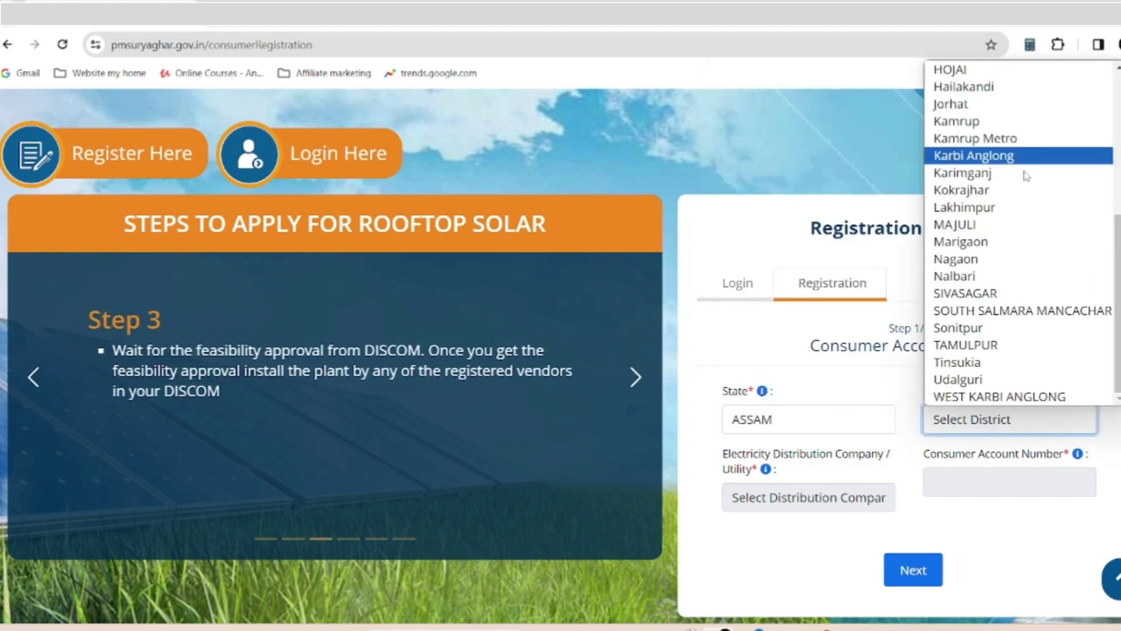
click(990, 258)
click(788, 501)
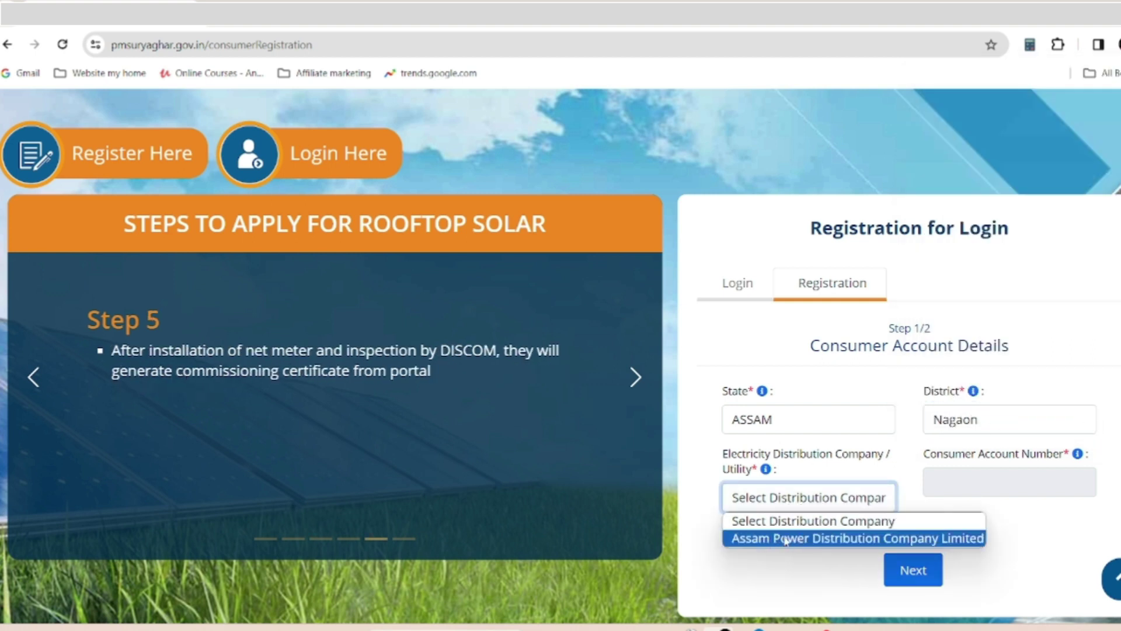
click(824, 538)
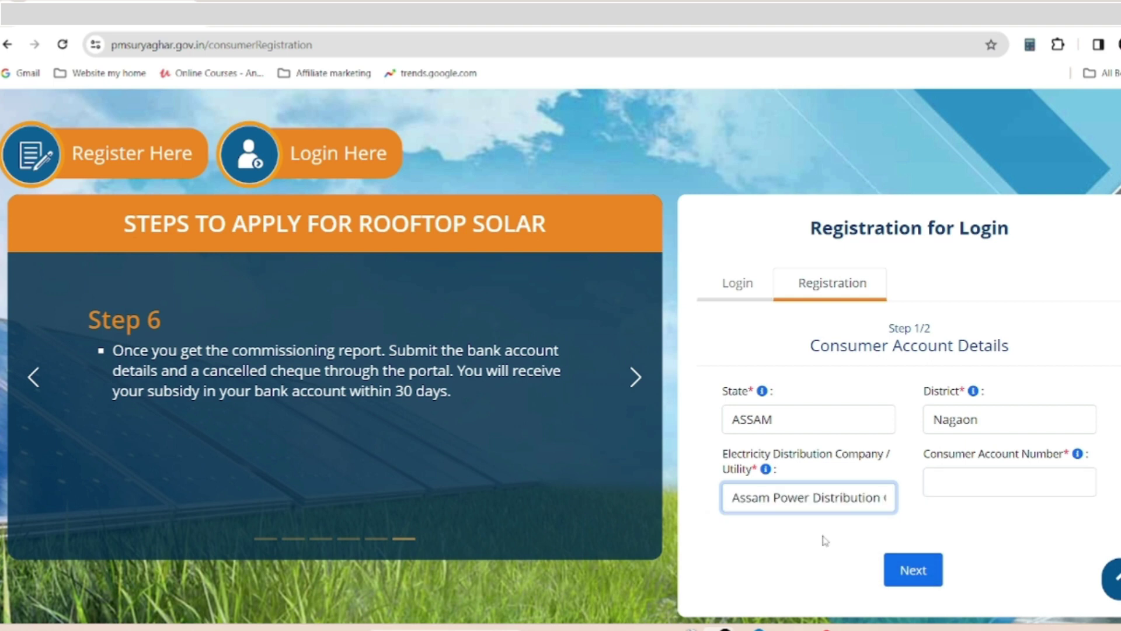
click(969, 483)
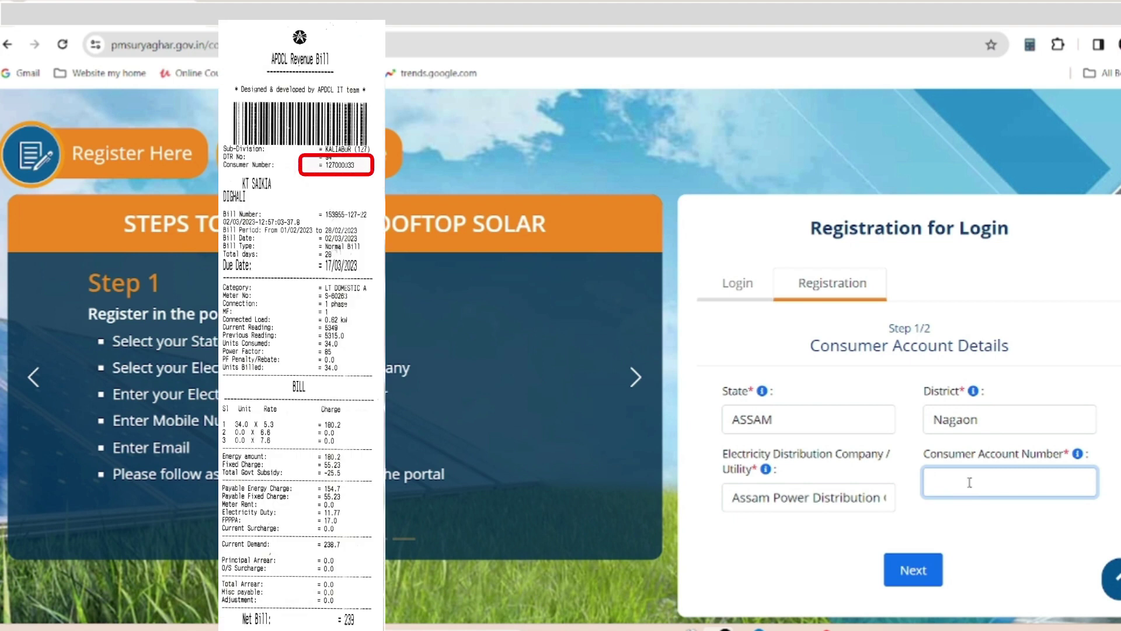
text(1)
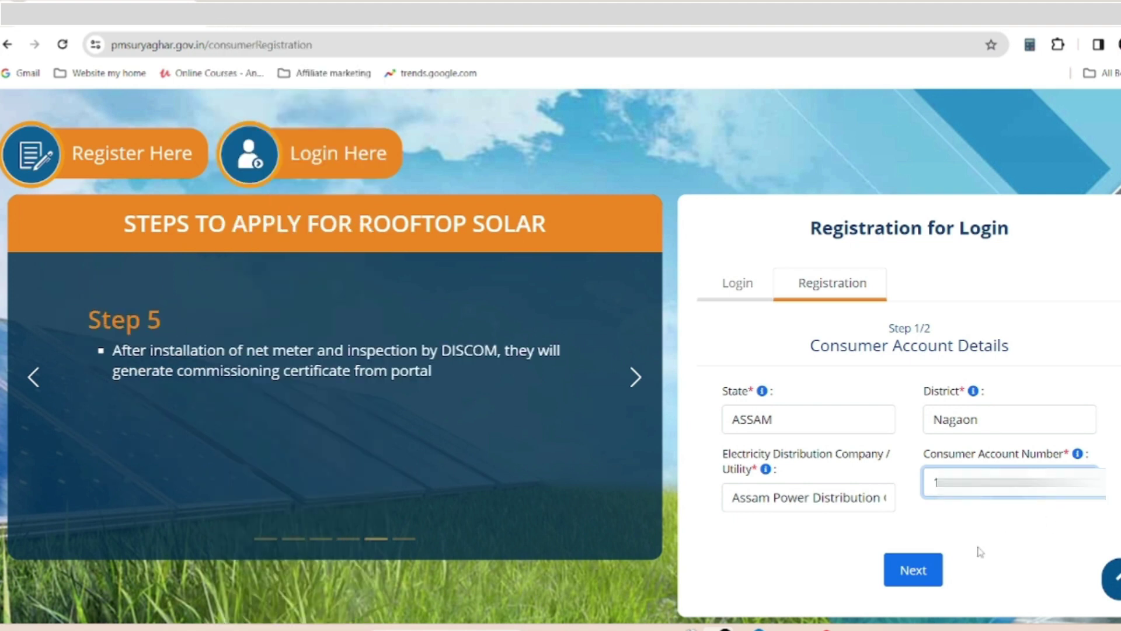
Submit the account details, check the masked registered name, and proceed to Step 2
click(940, 577)
scroll(979, 475, down, 1)
scroll(980, 475, down, 2)
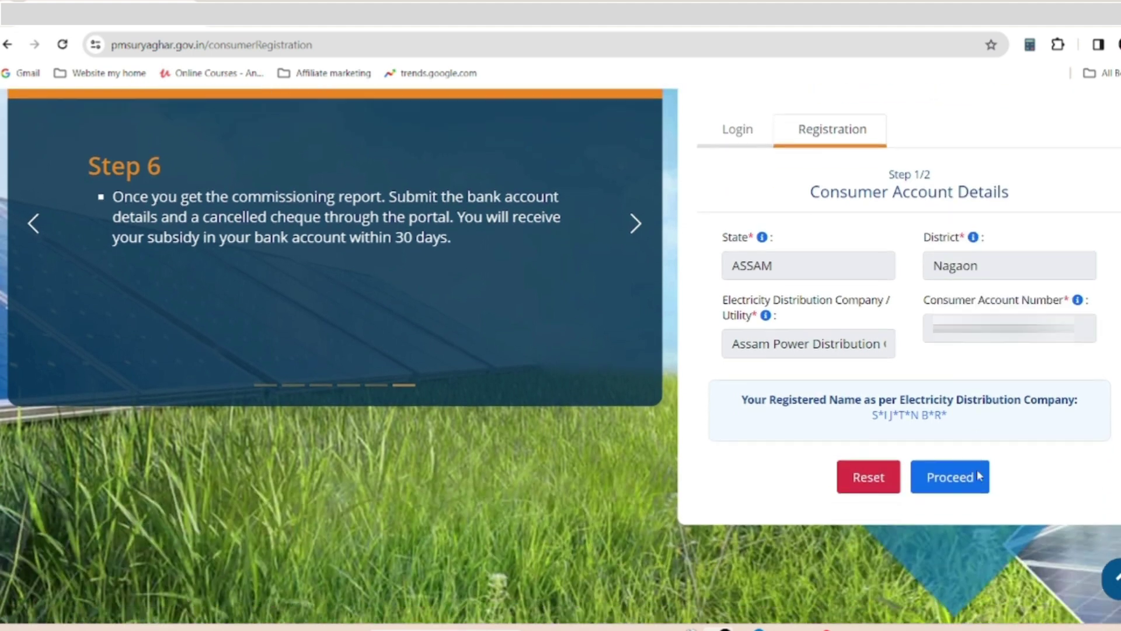
drag(761, 395, 992, 400)
drag(878, 414, 942, 415)
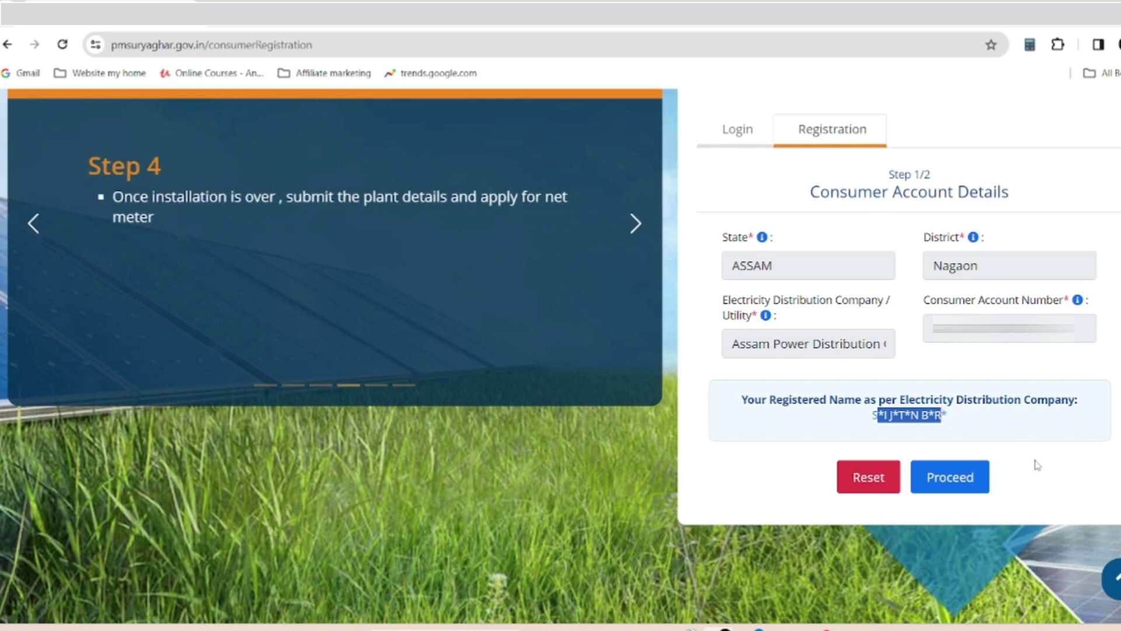
click(972, 488)
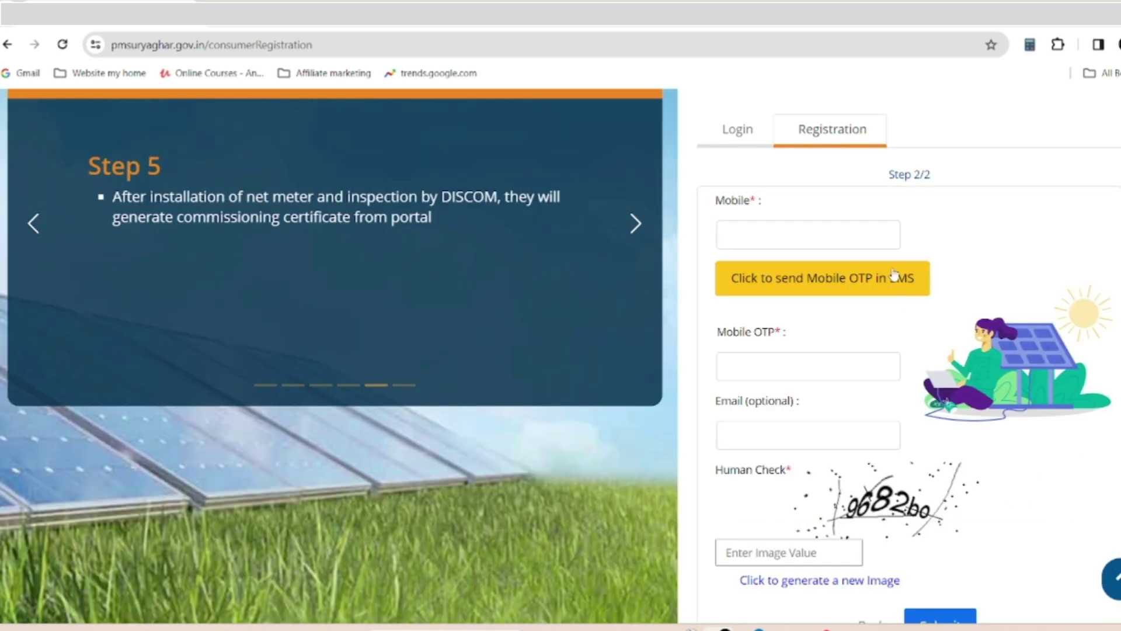
Paste the mobile number, request the mobile OTP (resending once), and enter the received OTP
click(767, 233)
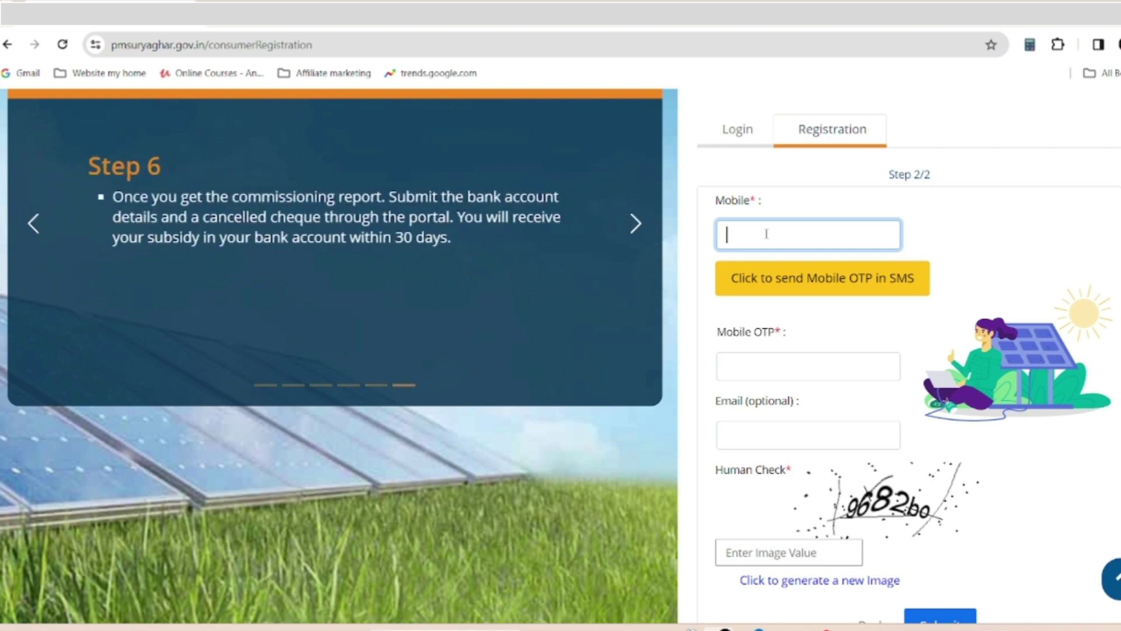
key(ctrl+v)
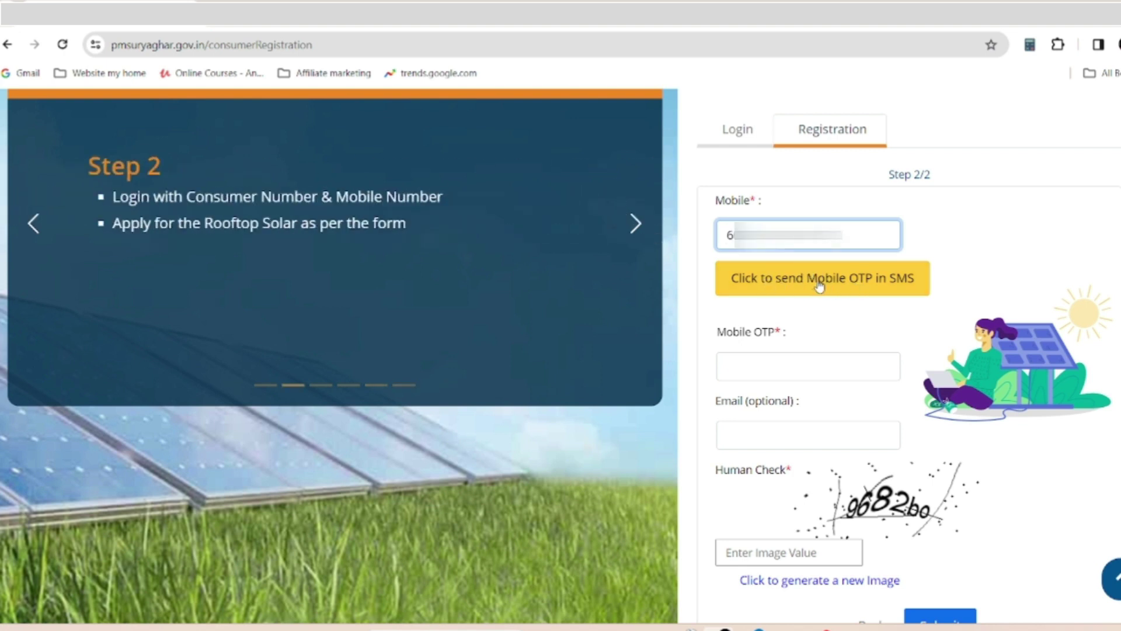
click(819, 284)
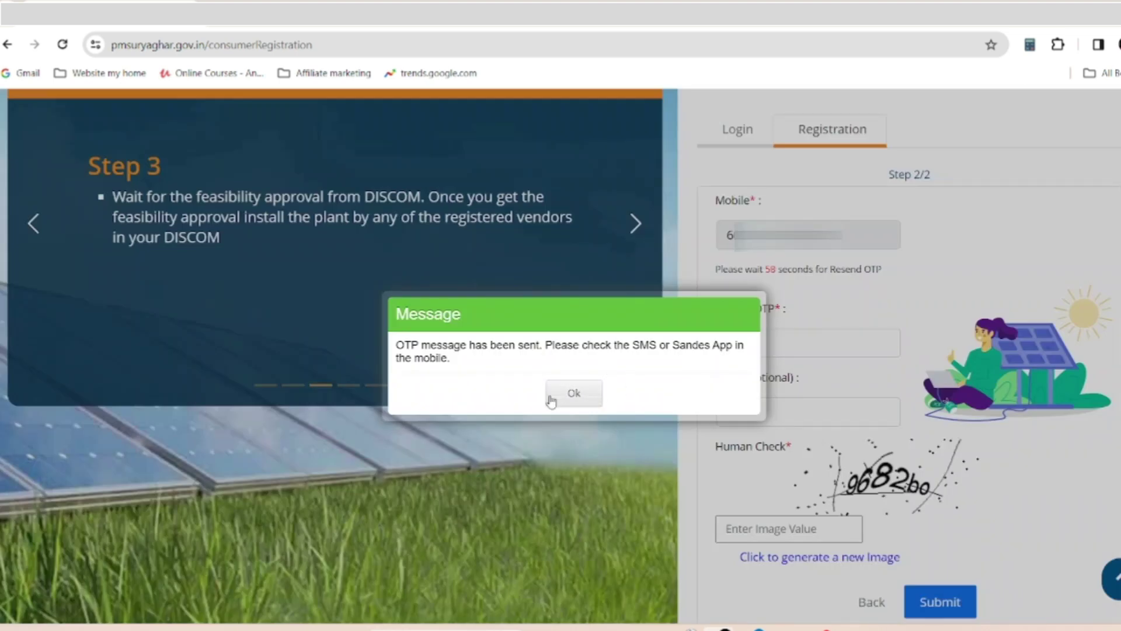
click(573, 398)
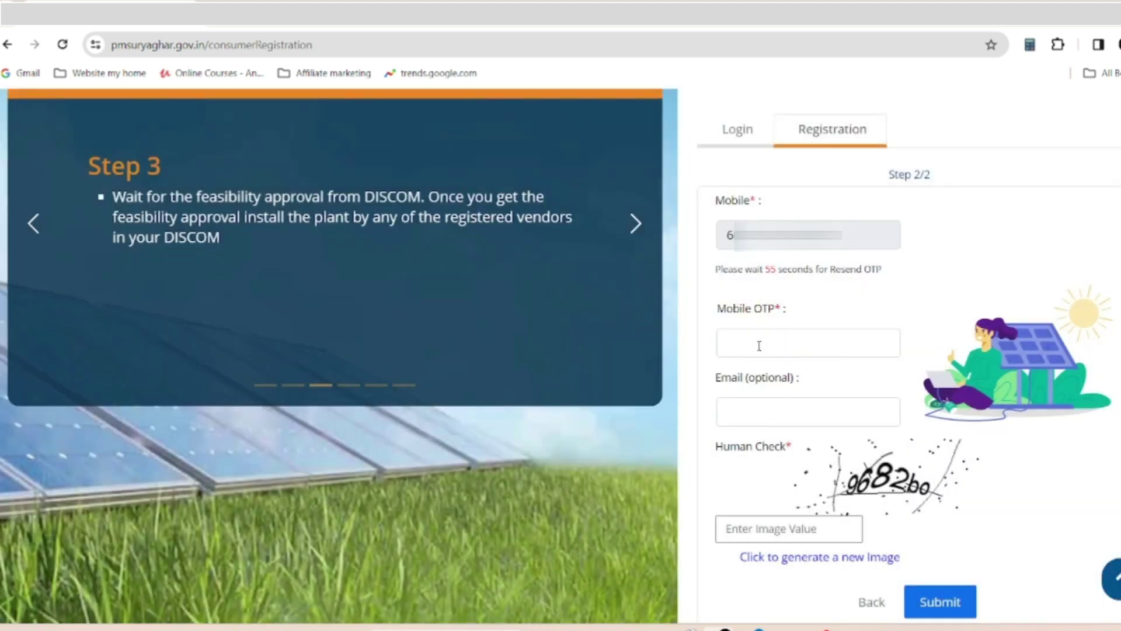
click(759, 346)
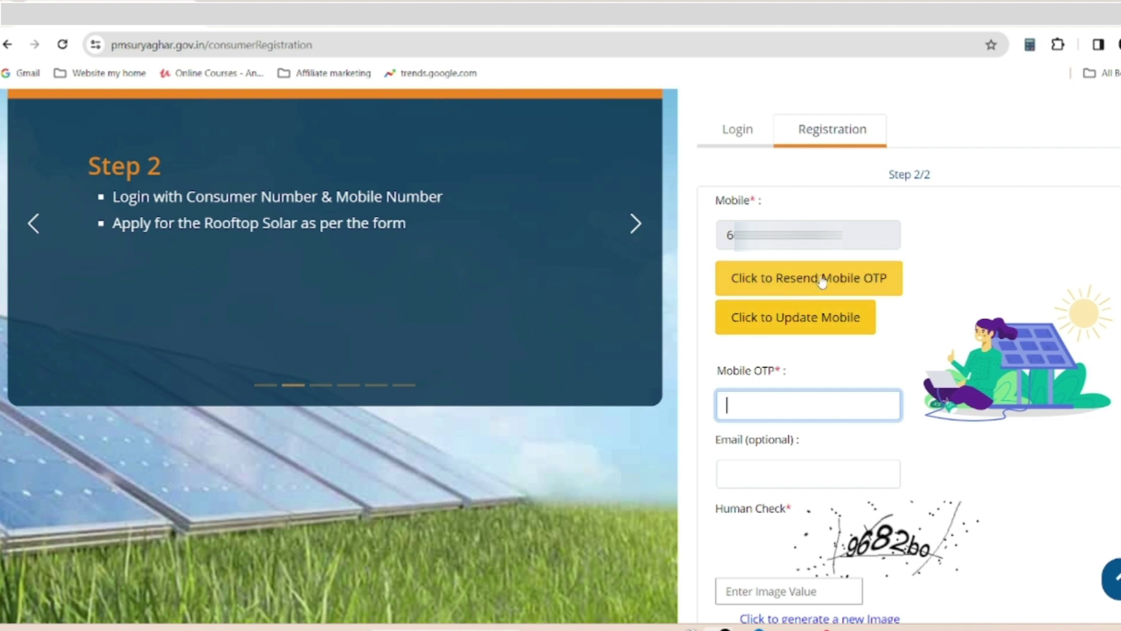
click(783, 276)
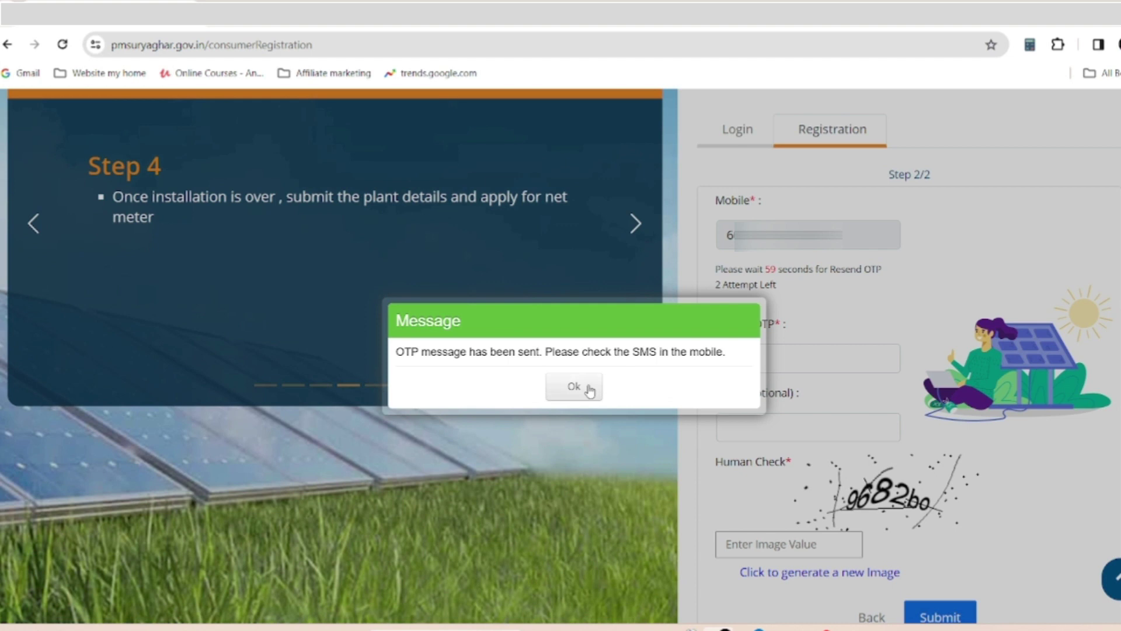
click(579, 388)
click(753, 357)
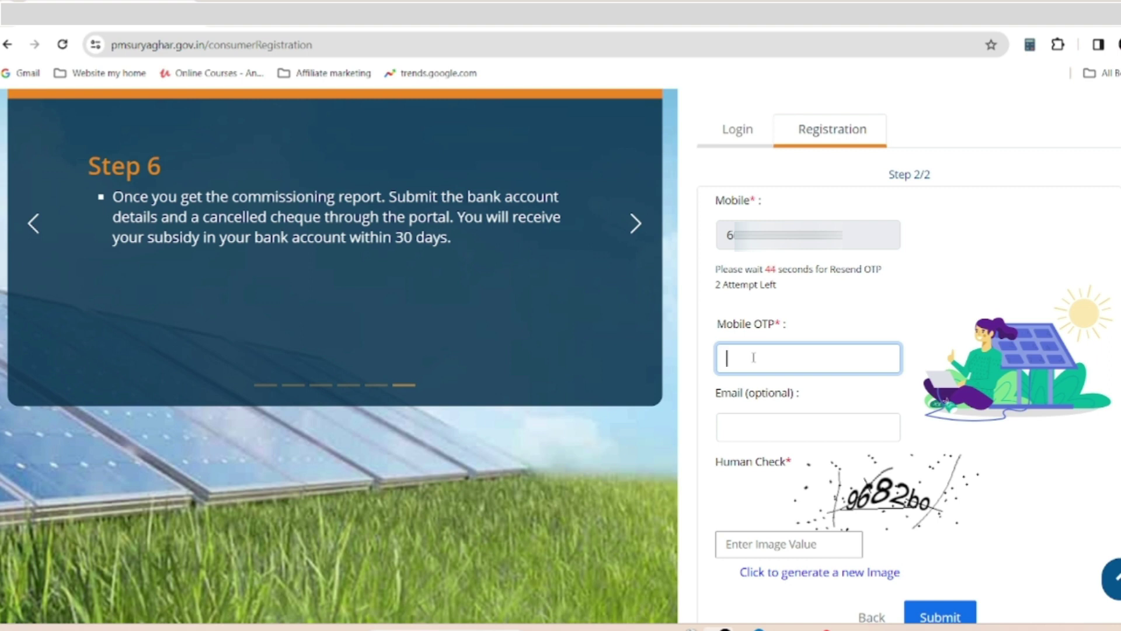
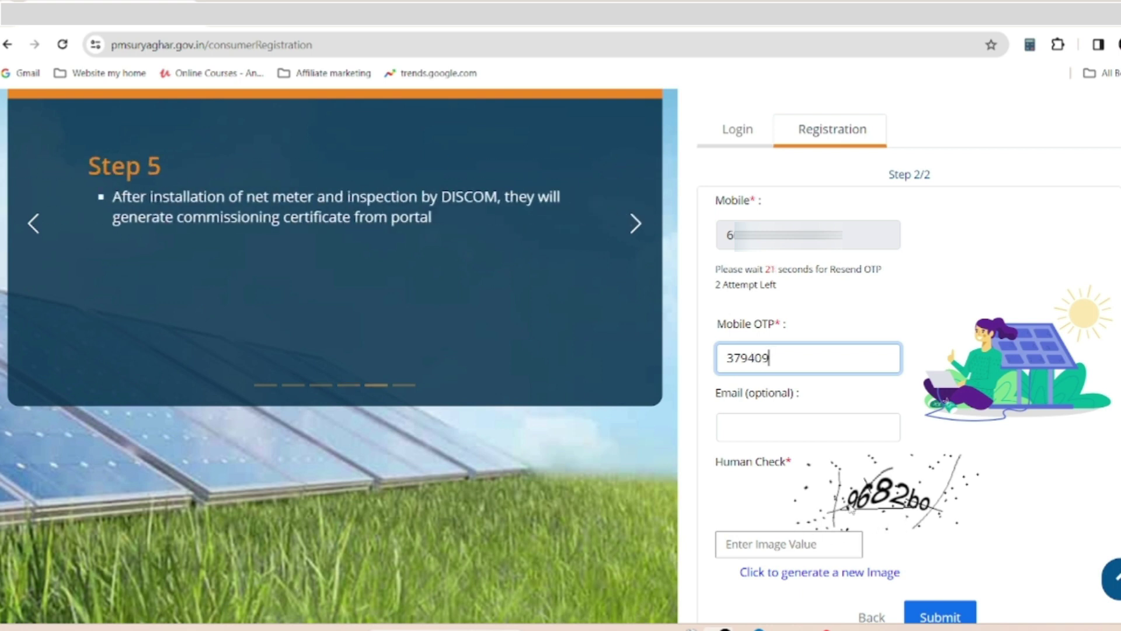
Enter the captcha, leave the optional email blank, and submit and confirm the registration
click(768, 547)
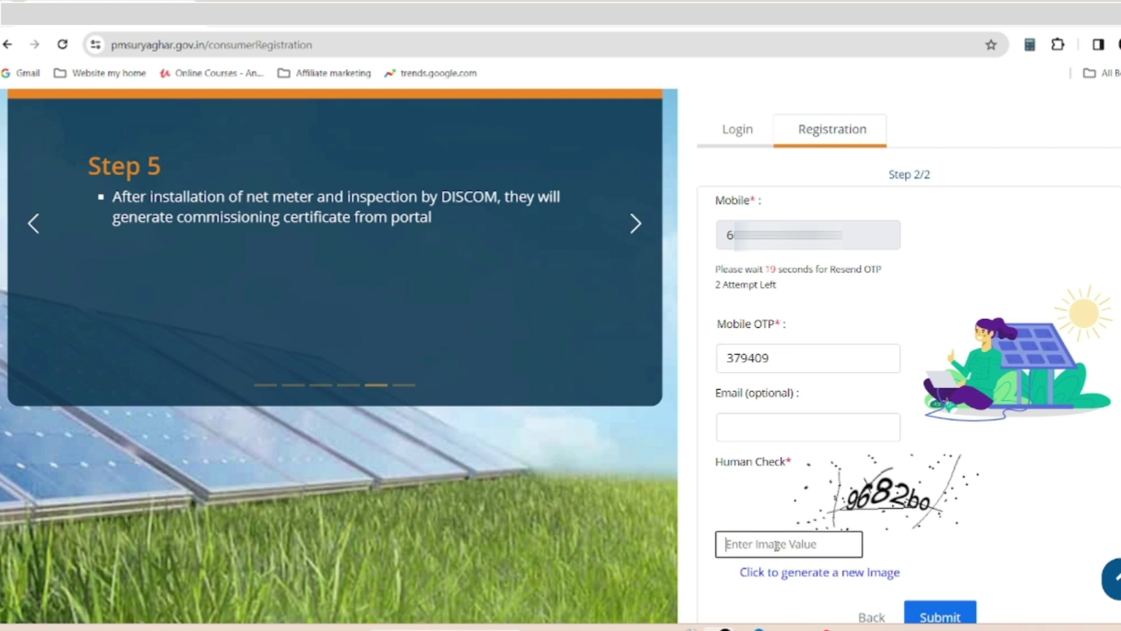
click(757, 435)
drag(746, 393, 801, 401)
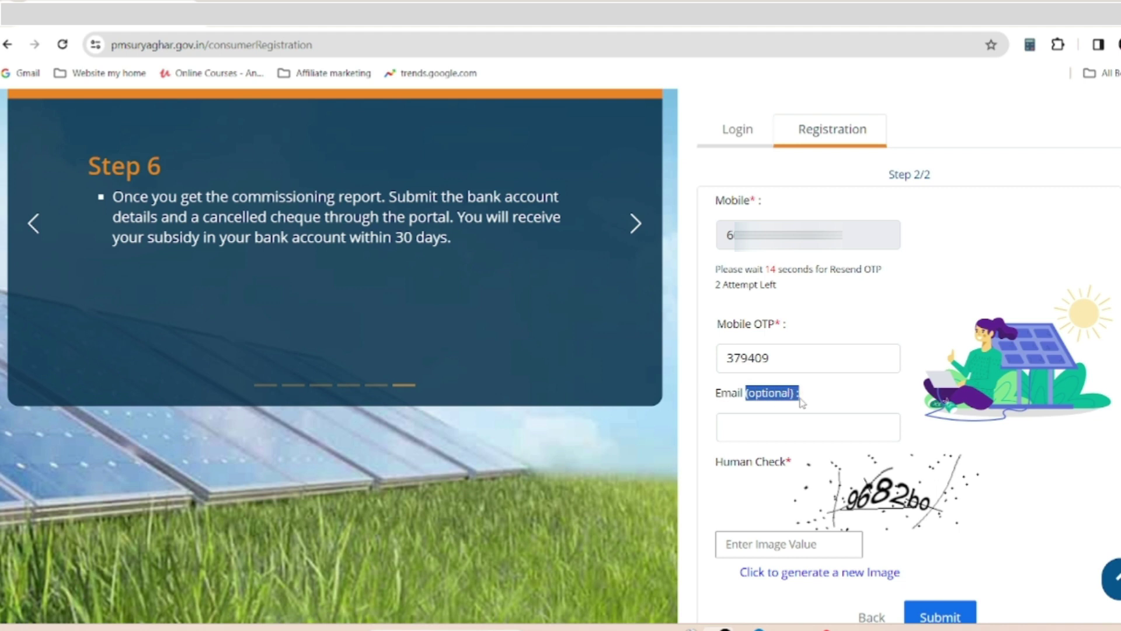
click(747, 429)
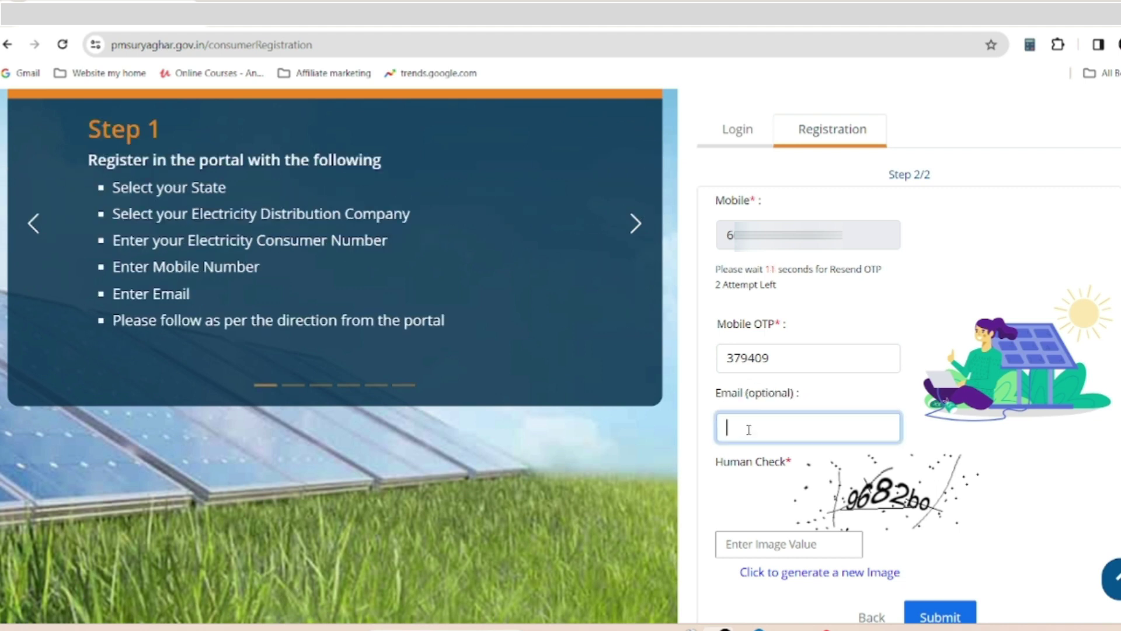
click(789, 544)
text(9682bo)
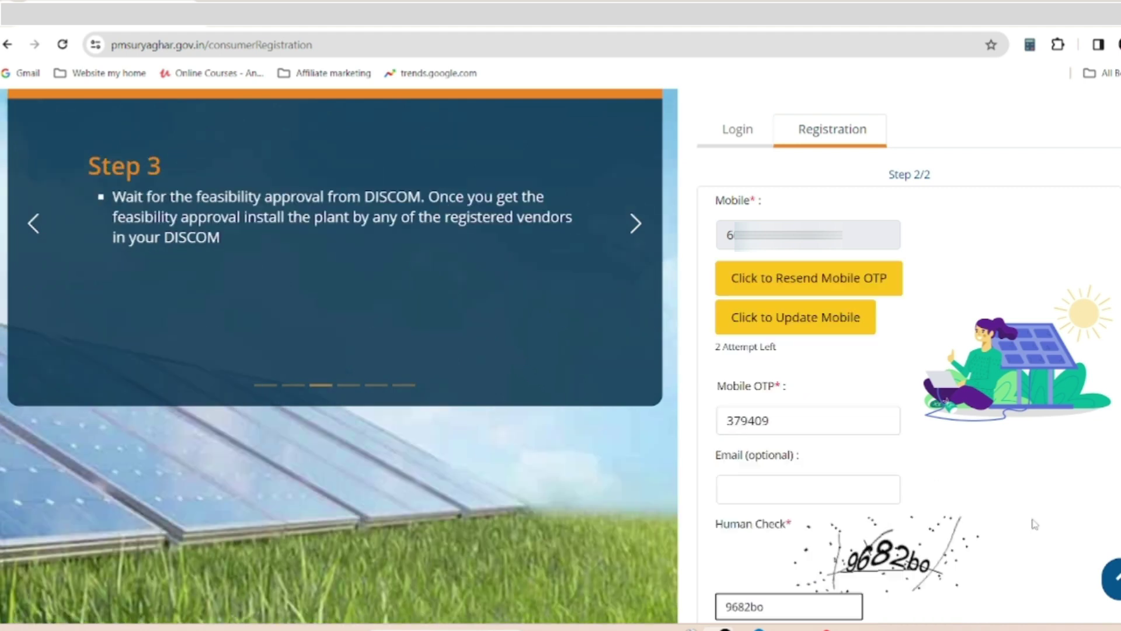
scroll(1034, 524, down, 3)
click(943, 529)
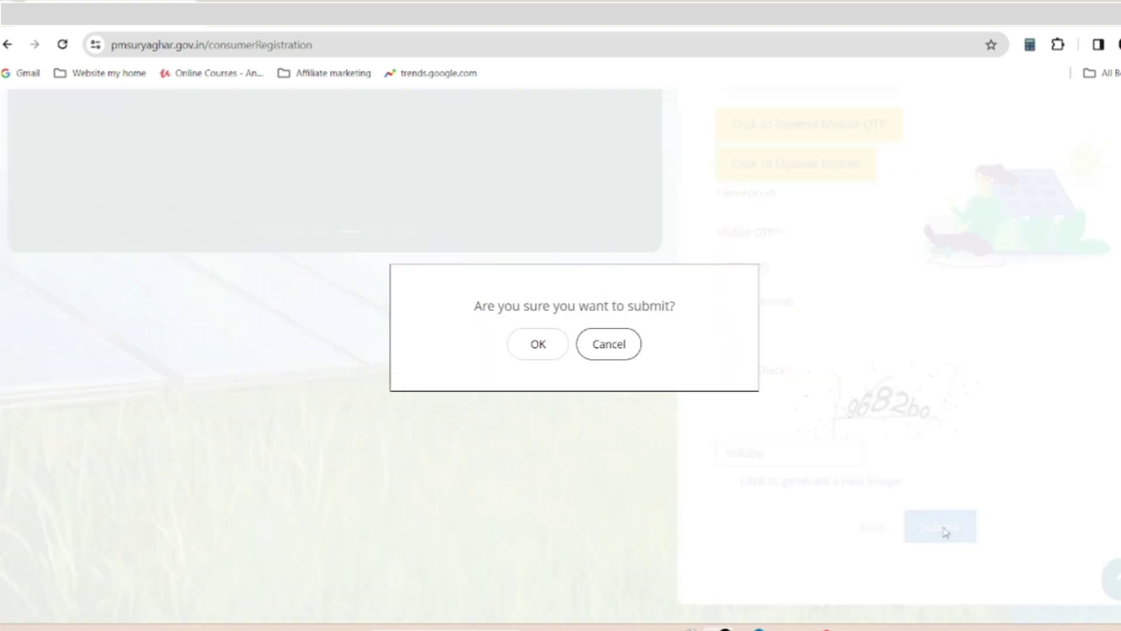
click(543, 350)
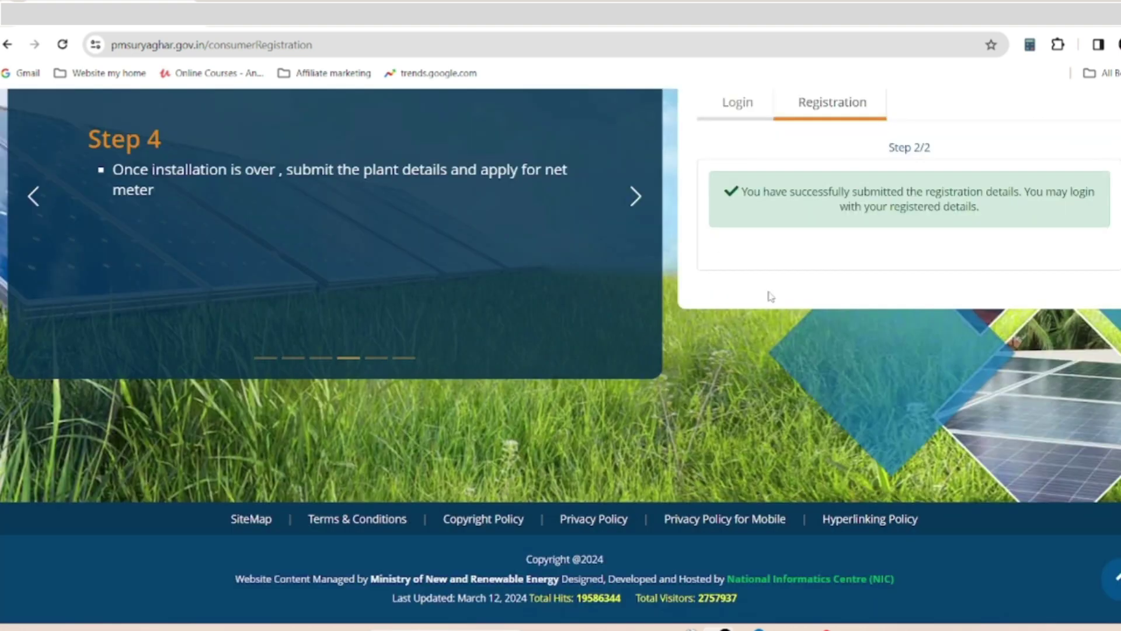
drag(743, 190, 995, 233)
scroll(978, 339, up, 4)
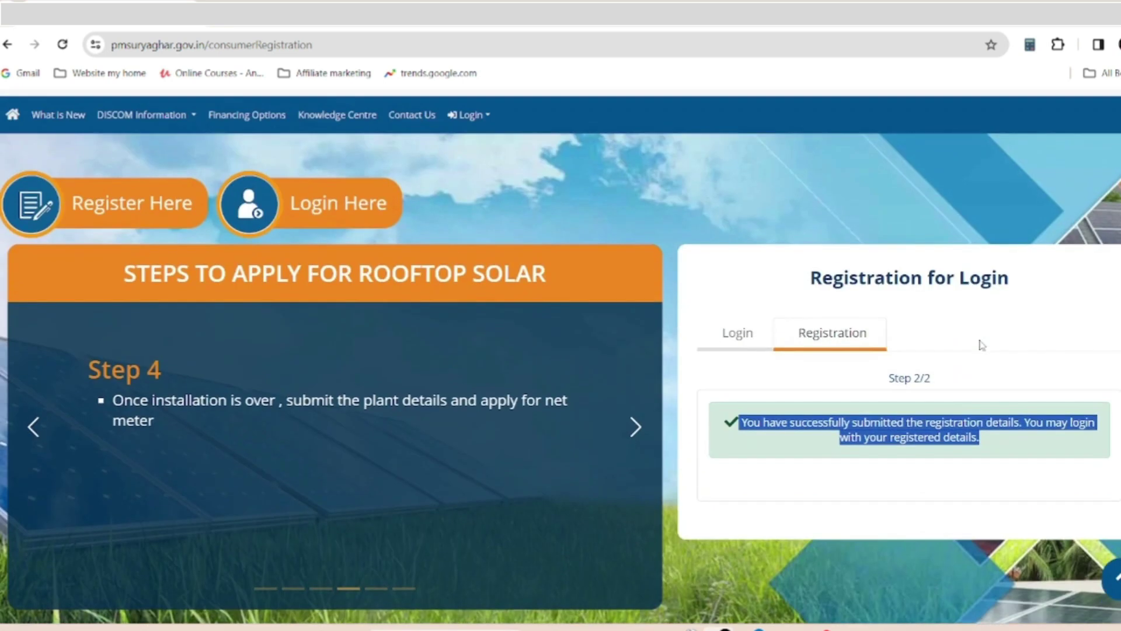
Log in with the registered mobile number, the captcha, and the login OTP
click(730, 334)
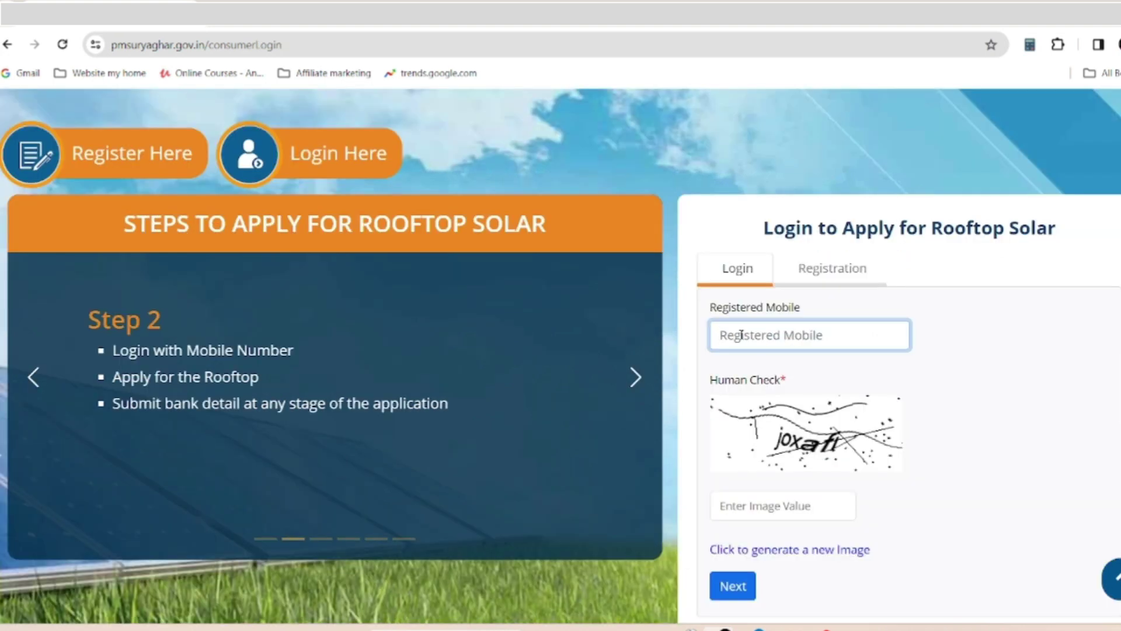
text(6)
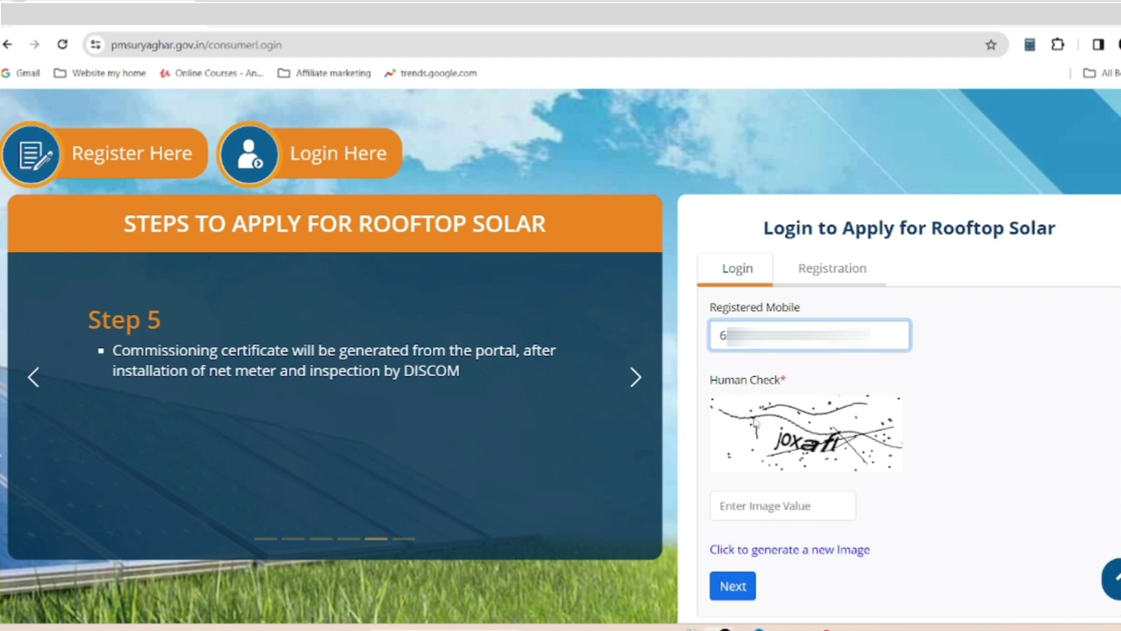
click(767, 506)
text(joxafi)
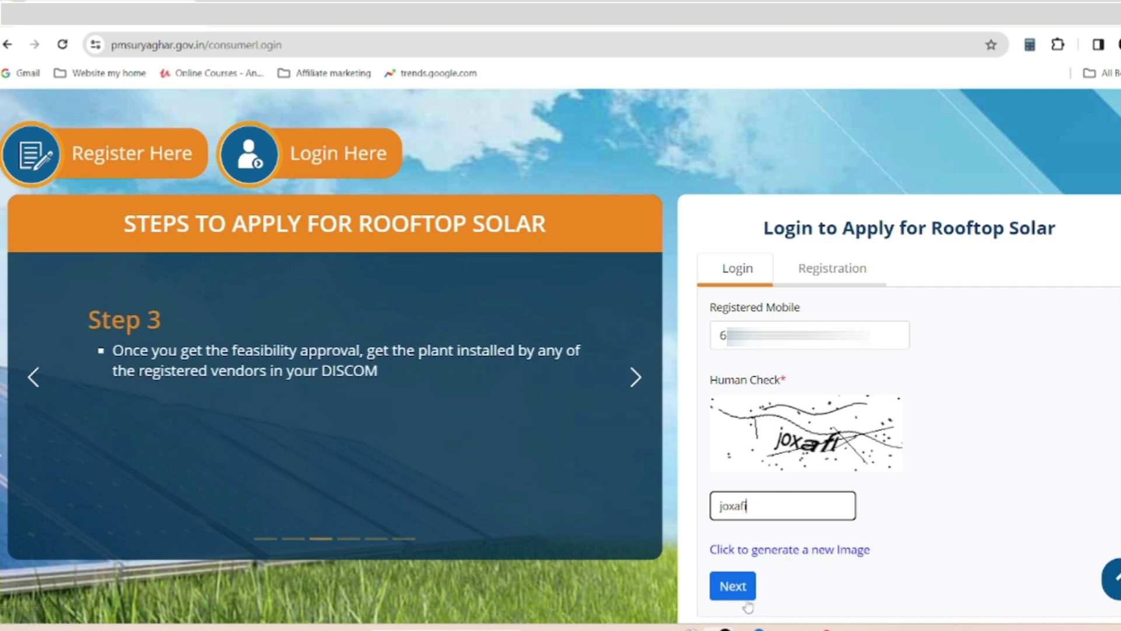
click(733, 586)
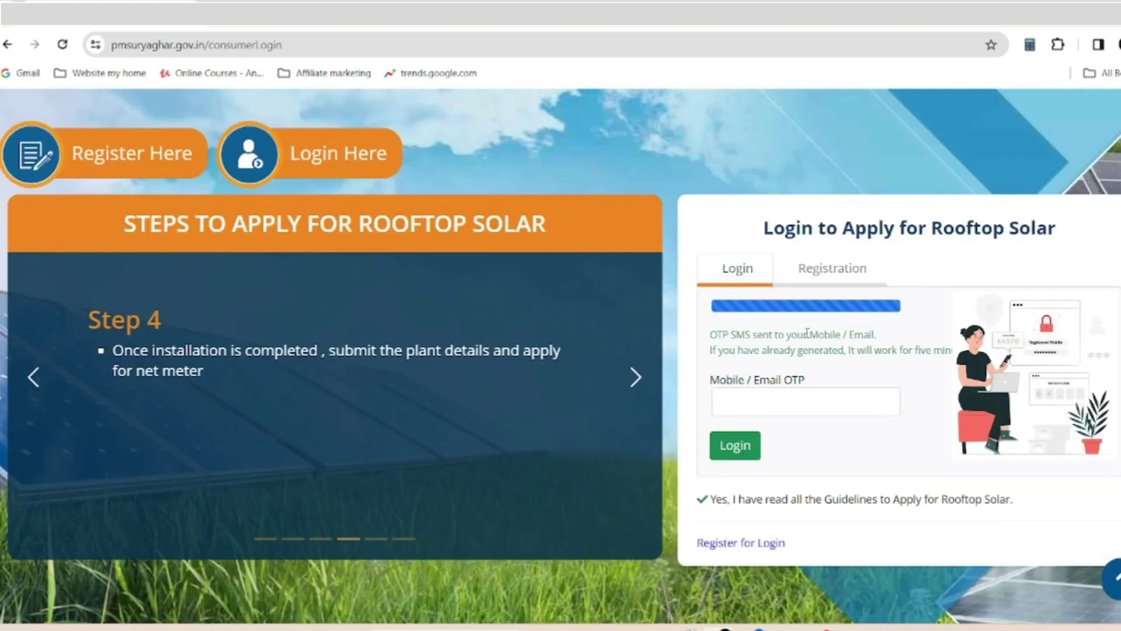
click(763, 403)
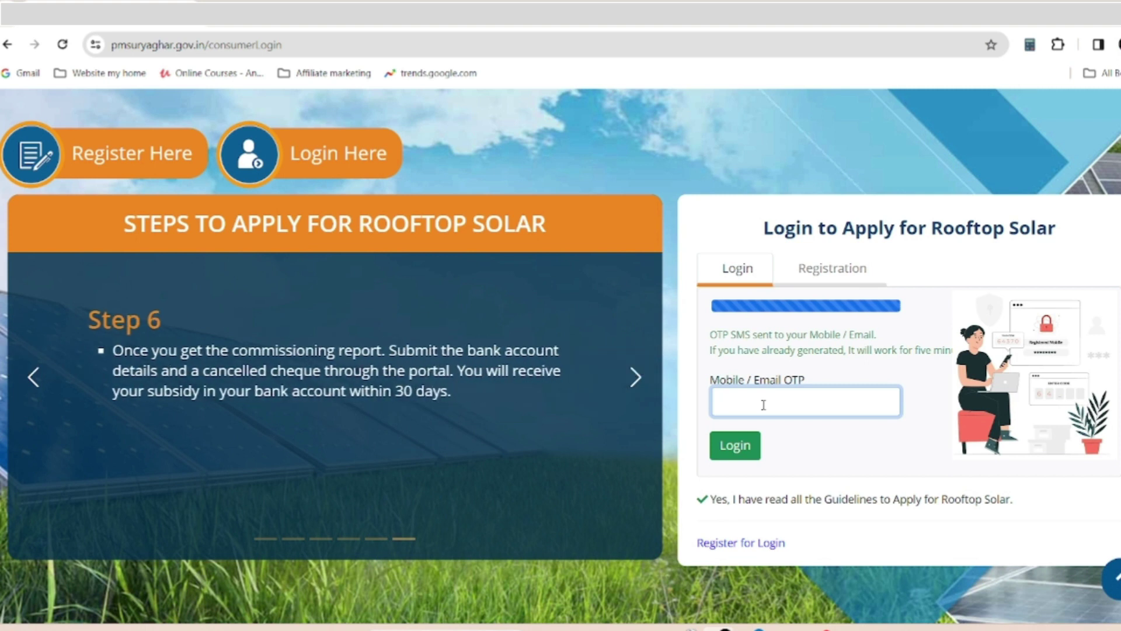
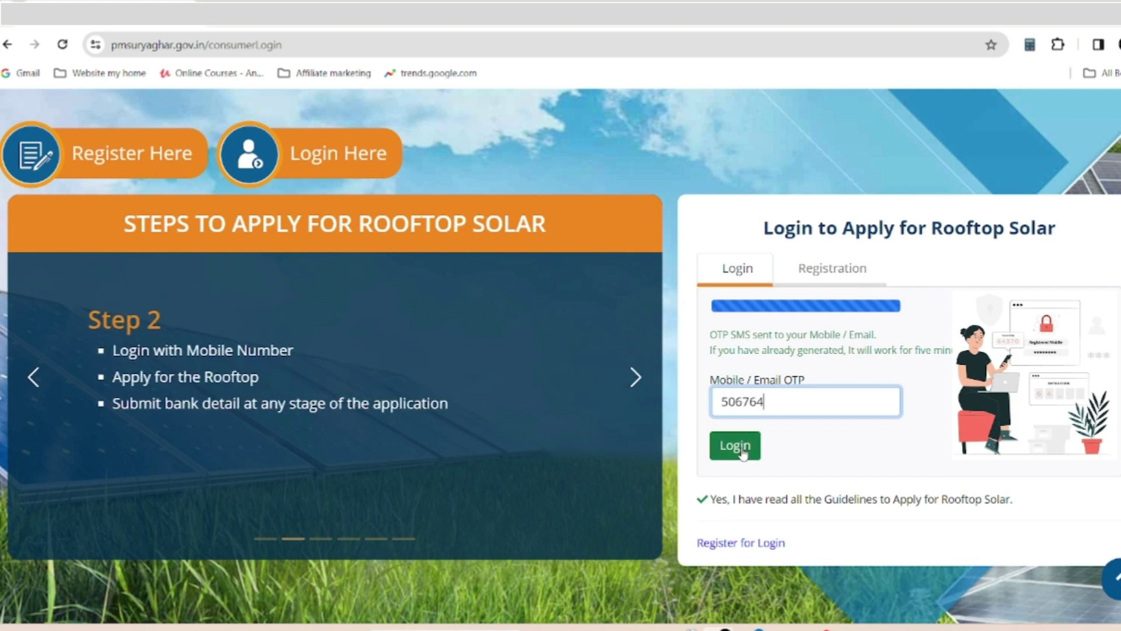
click(742, 453)
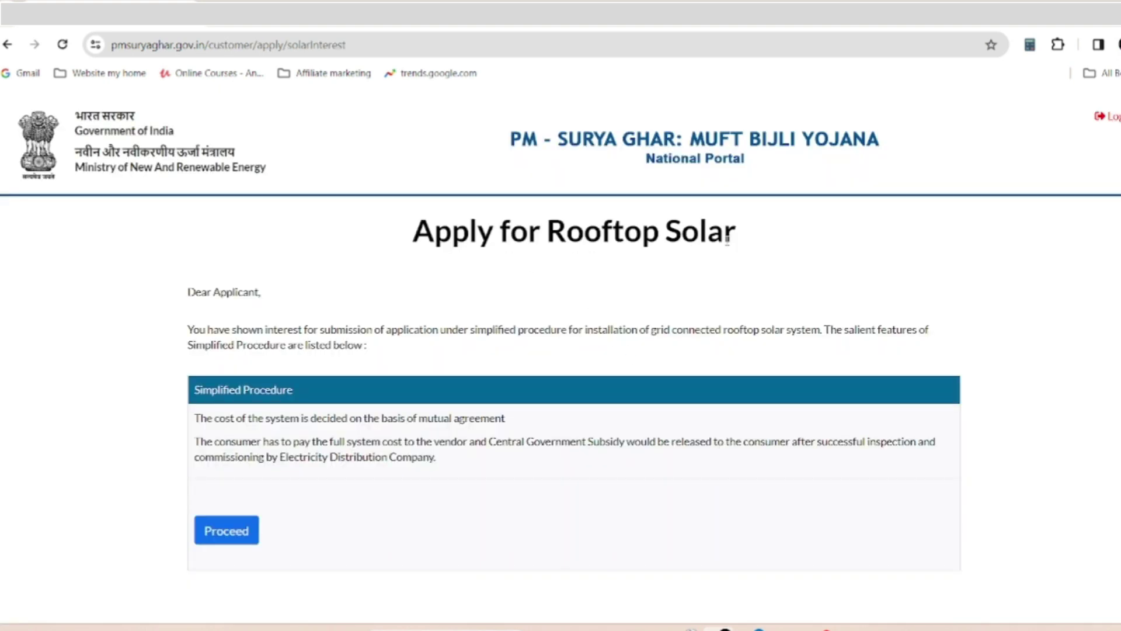
Set the applicant category to General and move through the village and PIN Code fields
scroll(397, 435, down, 2)
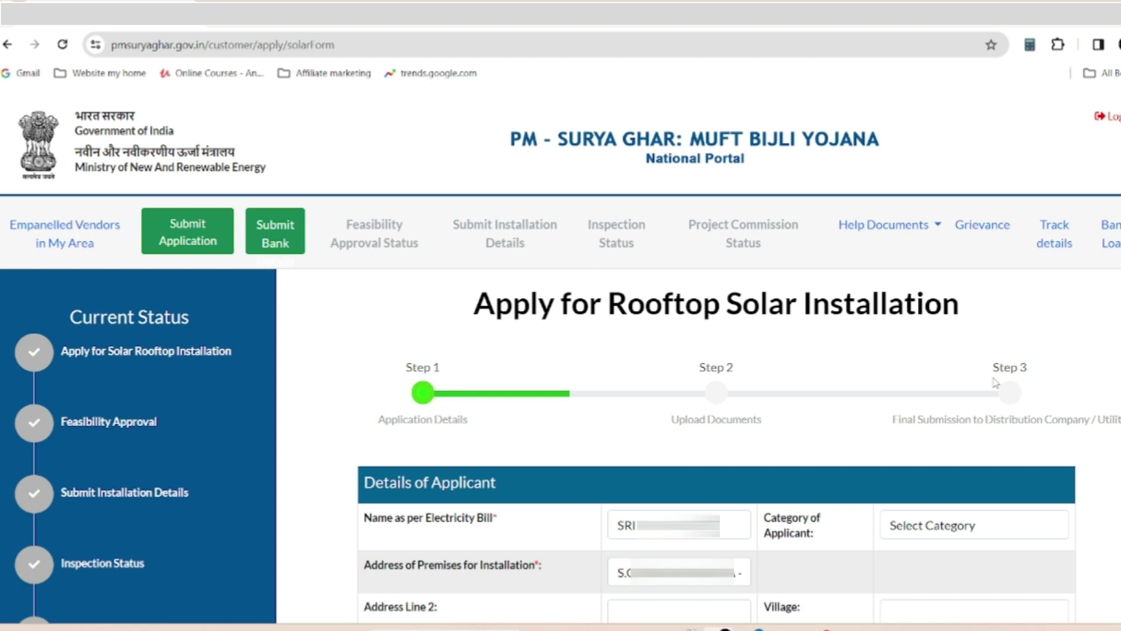
scroll(996, 350, down, 4)
drag(371, 287, 450, 287)
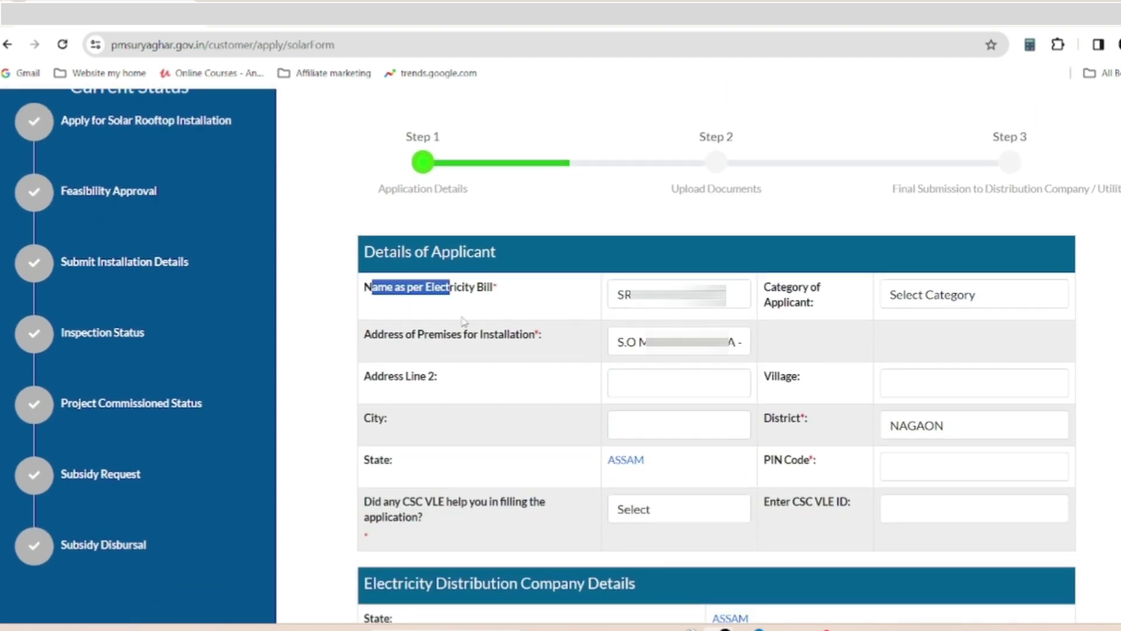
click(465, 300)
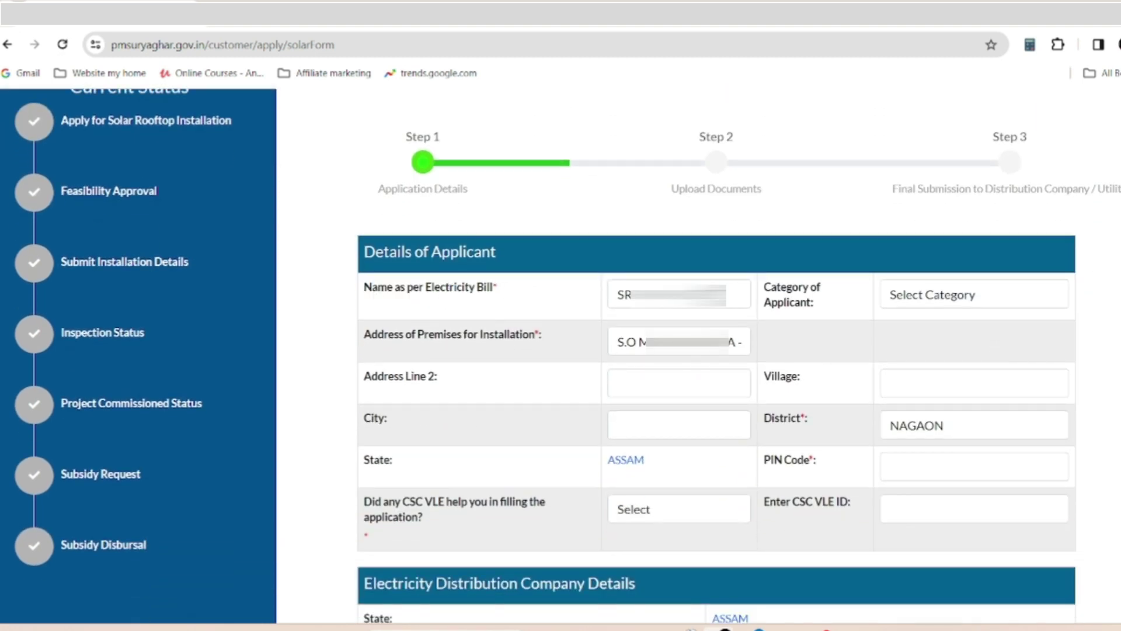
click(958, 296)
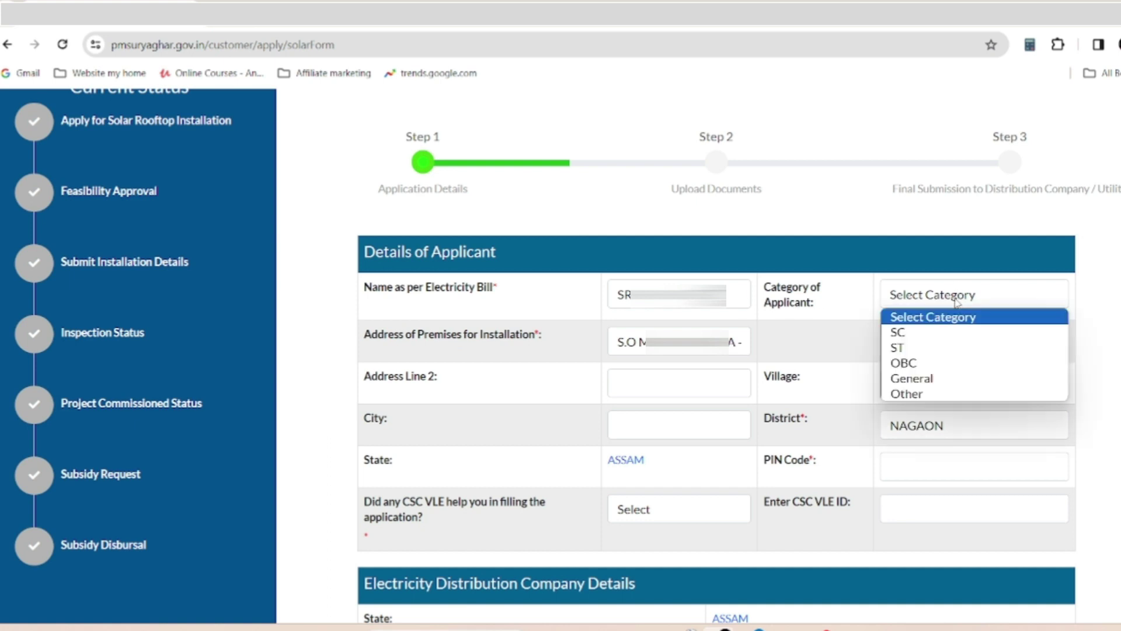
click(911, 378)
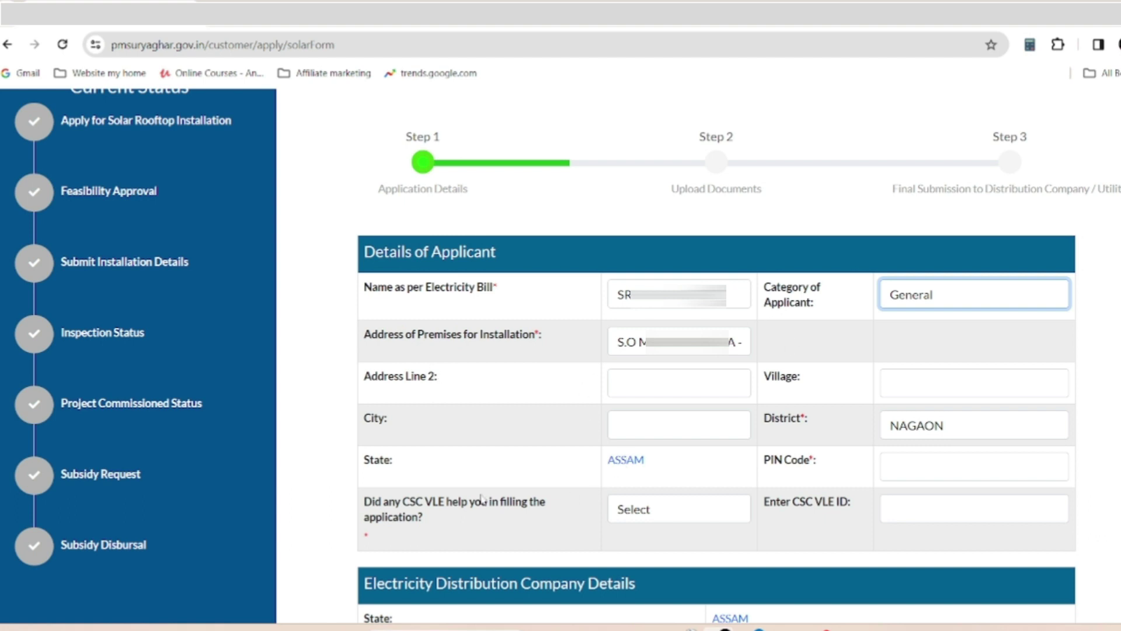
click(904, 386)
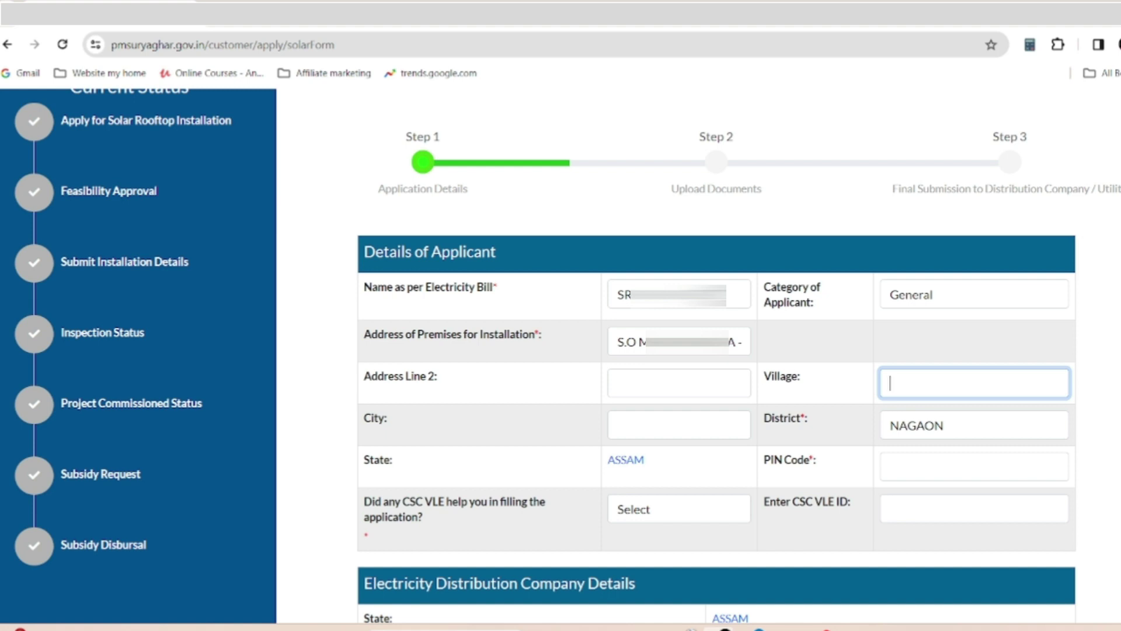
click(913, 466)
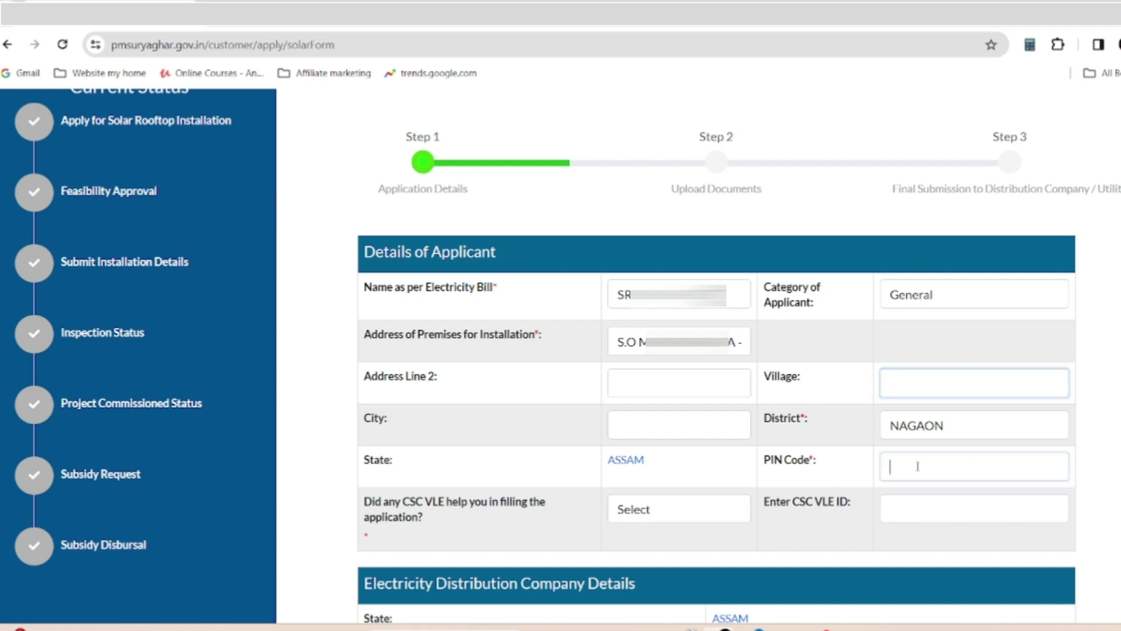
click(745, 528)
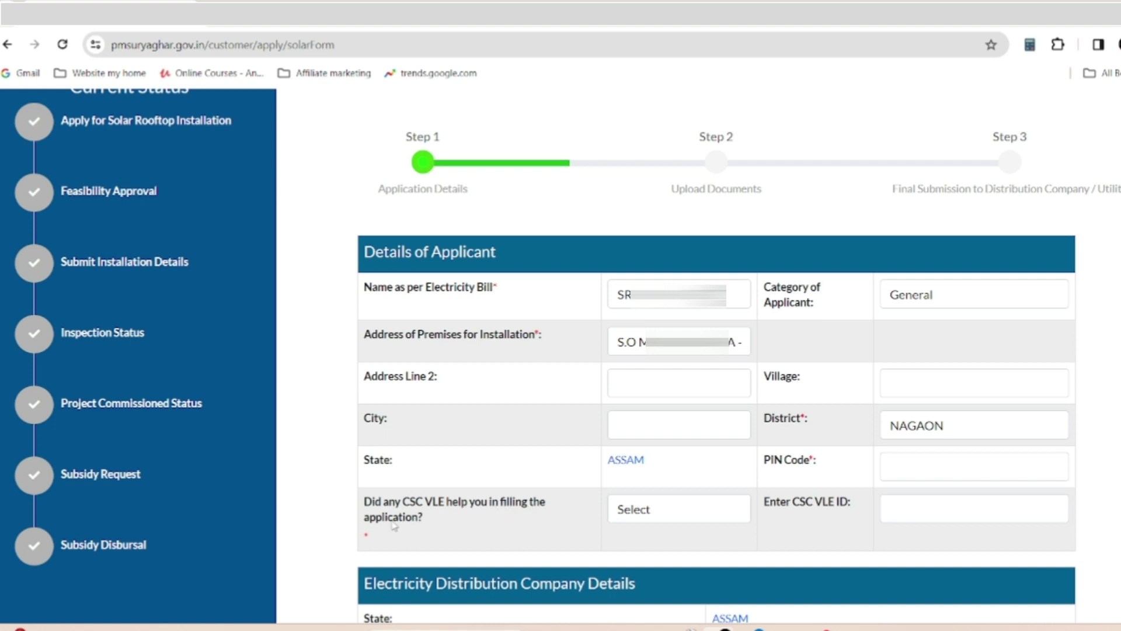
Answer No to whether a CSC VLE helped, correcting an initial Yes
click(660, 512)
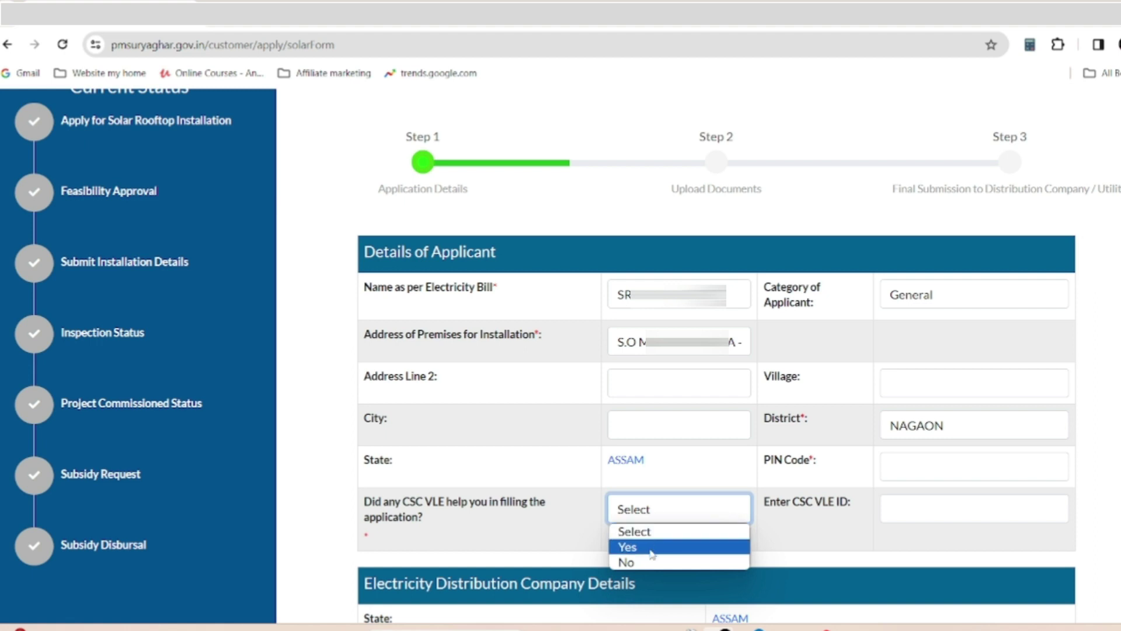
click(651, 551)
click(645, 518)
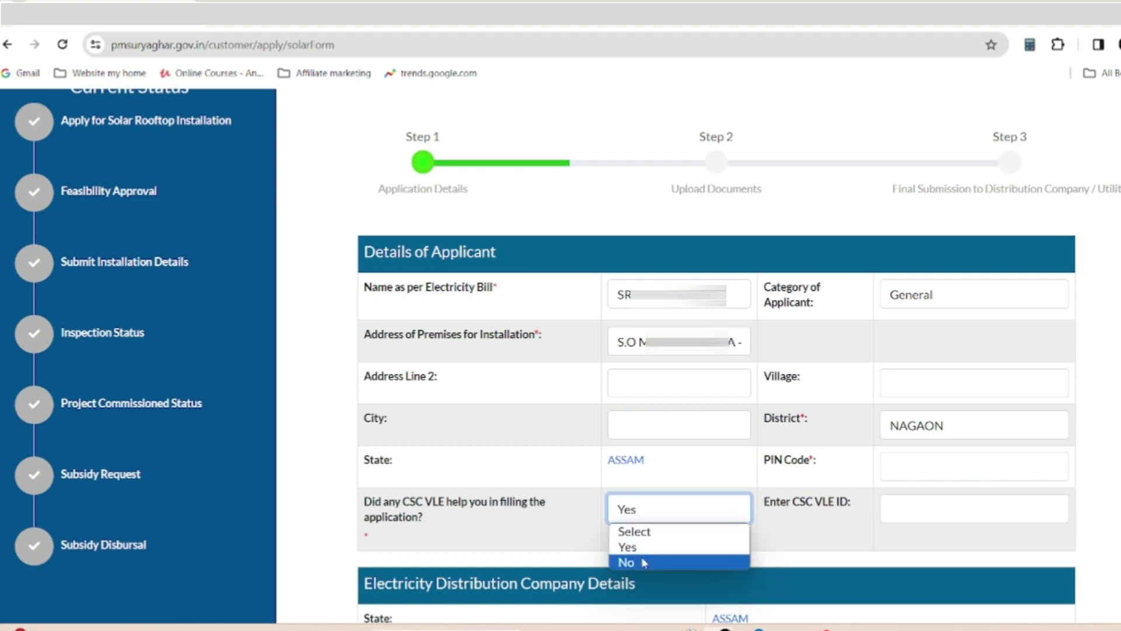
click(644, 562)
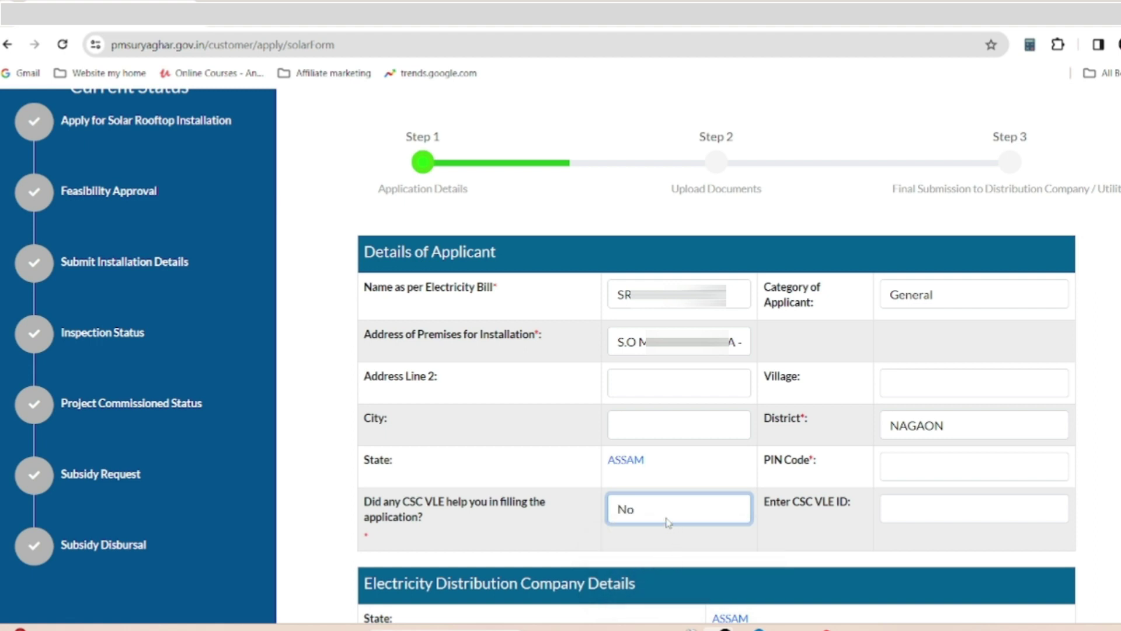
click(913, 507)
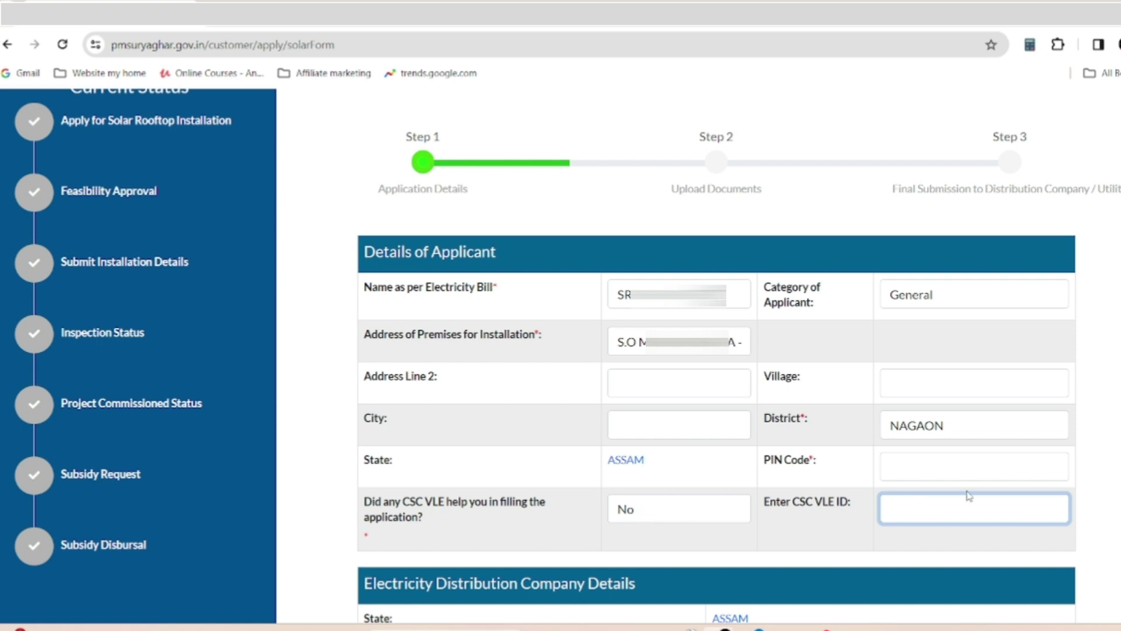
Pick Nagaon Electrical Division-II (replacing Division-I) and Kaliabor Electrical Sub-Division
scroll(983, 498, down, 7)
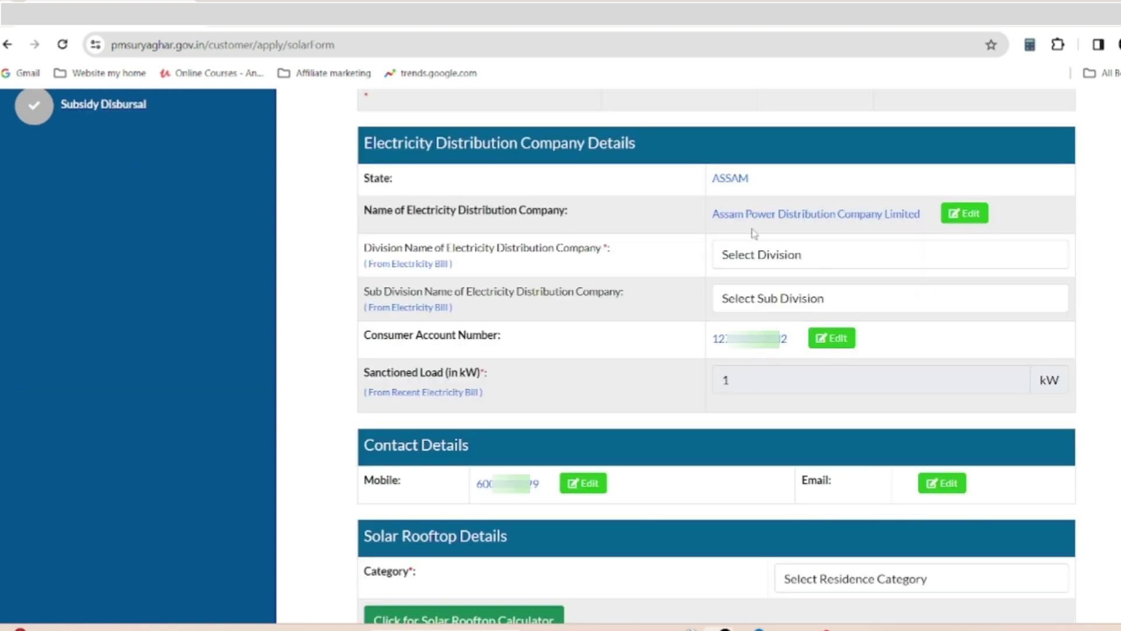
drag(727, 219, 836, 220)
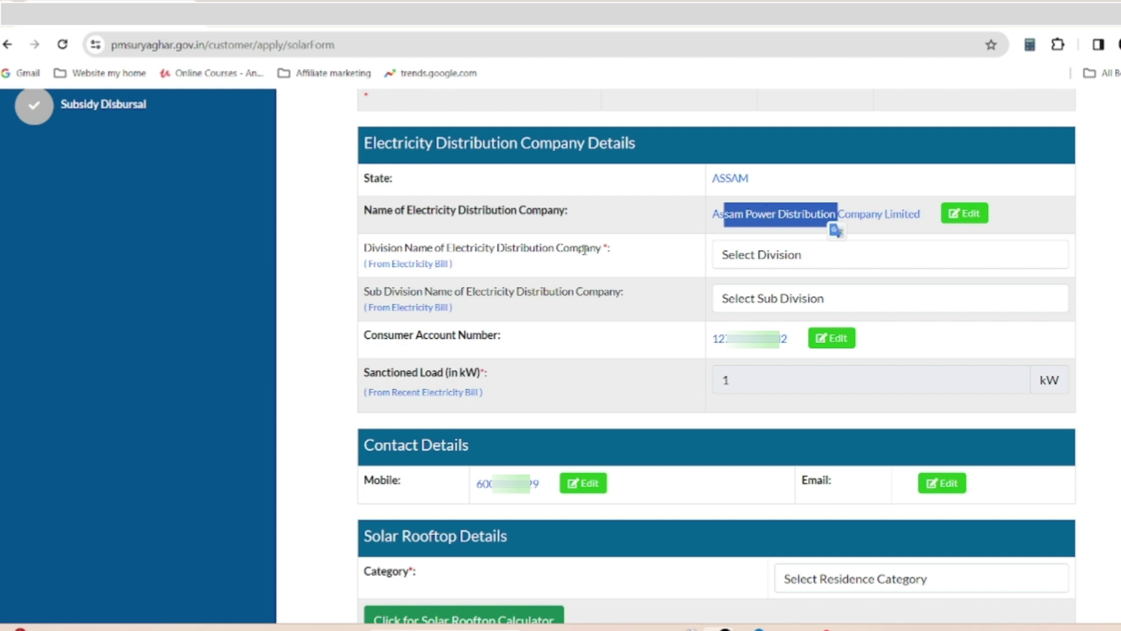
click(760, 255)
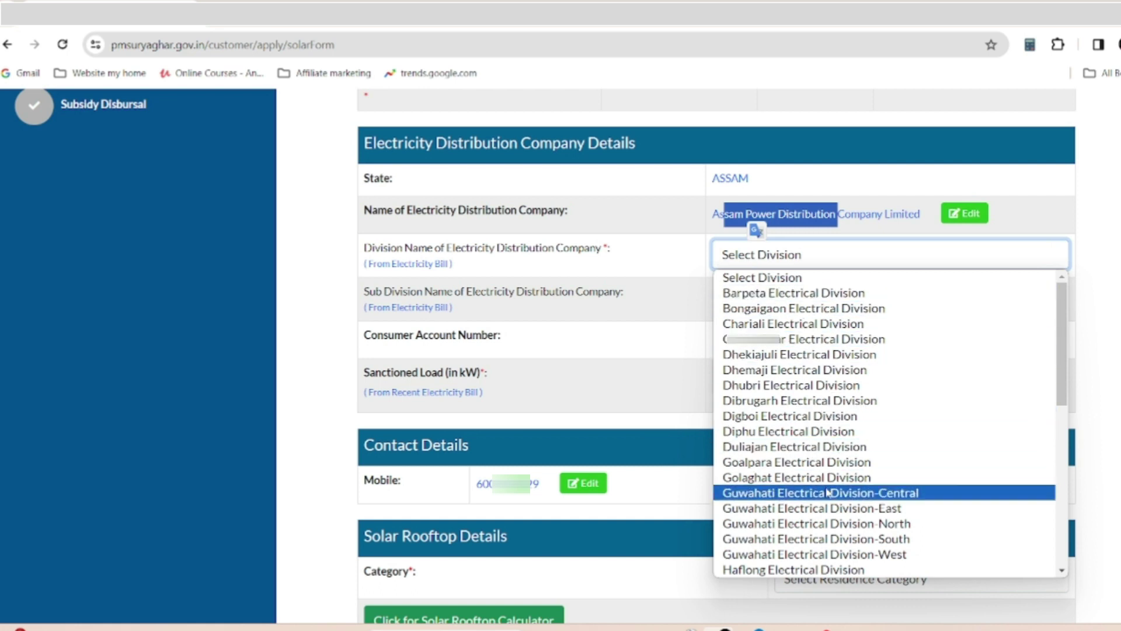
scroll(828, 492, down, 5)
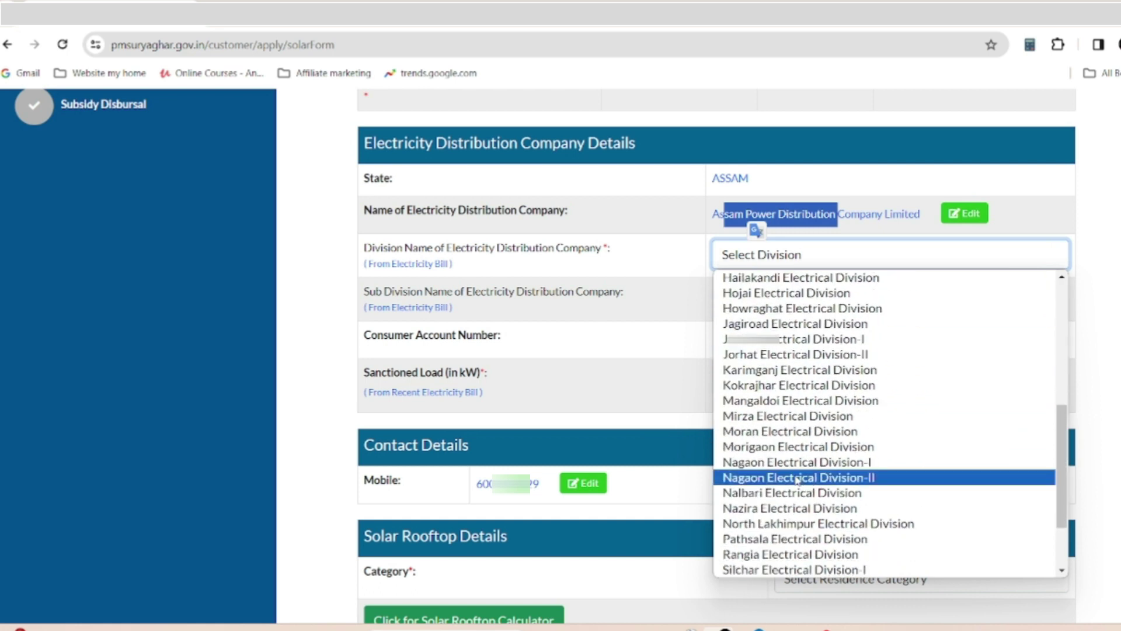
click(811, 463)
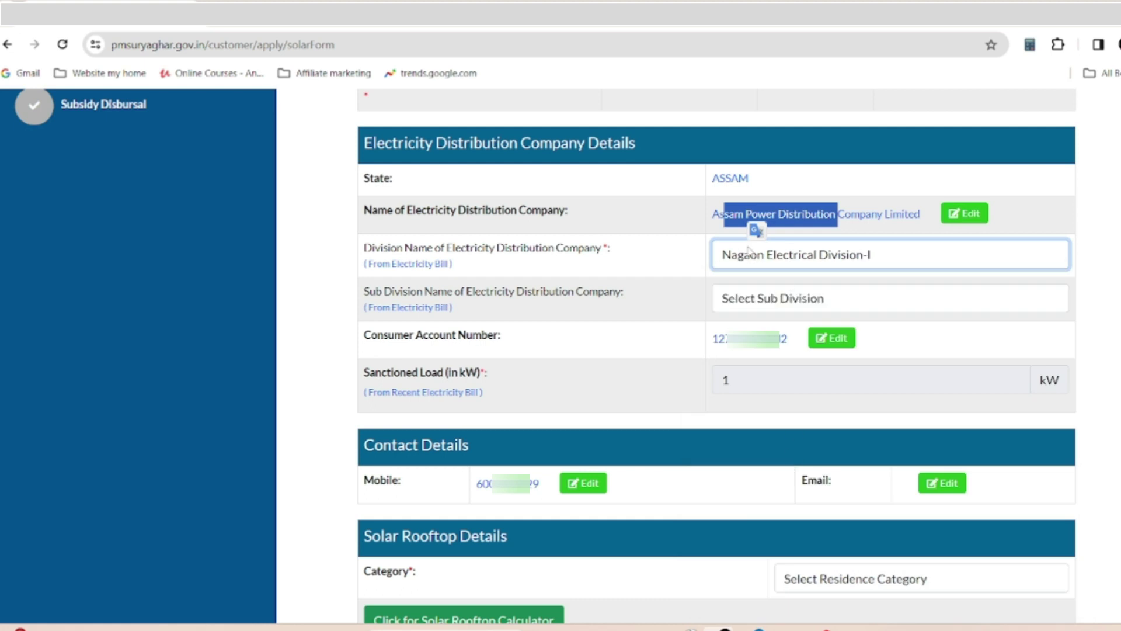
click(789, 304)
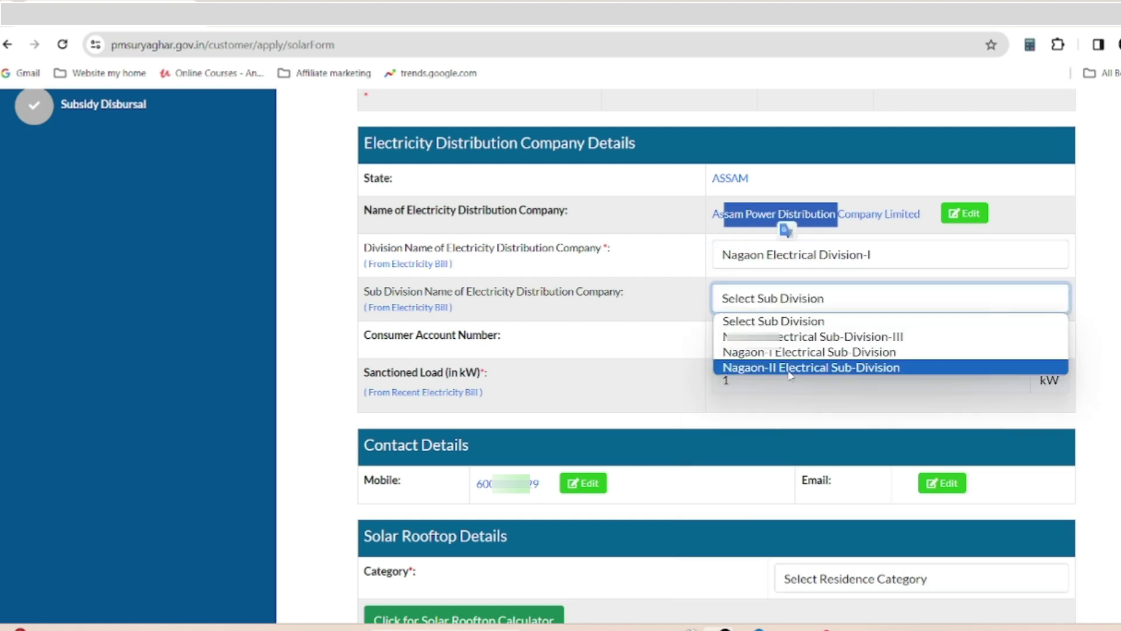
click(781, 262)
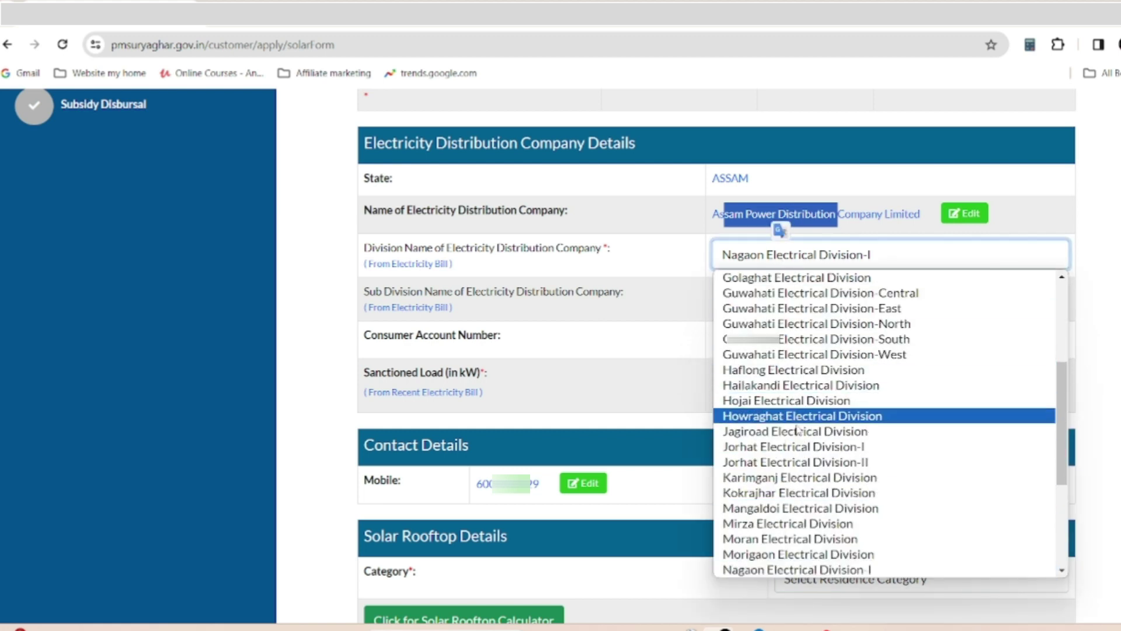
scroll(777, 449, down, 3)
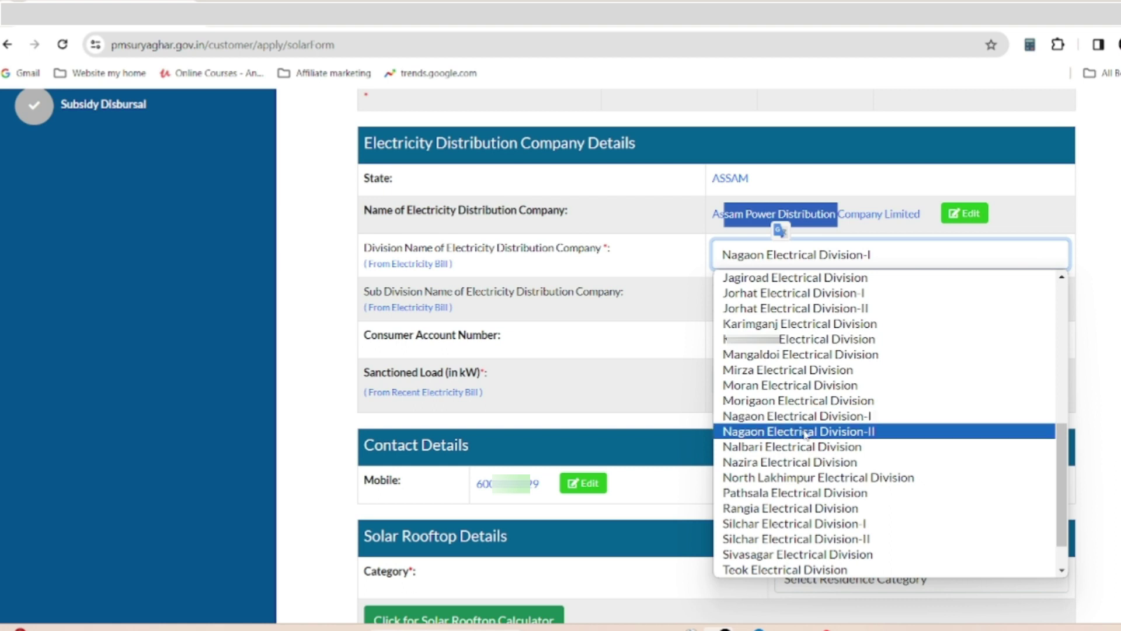
click(804, 430)
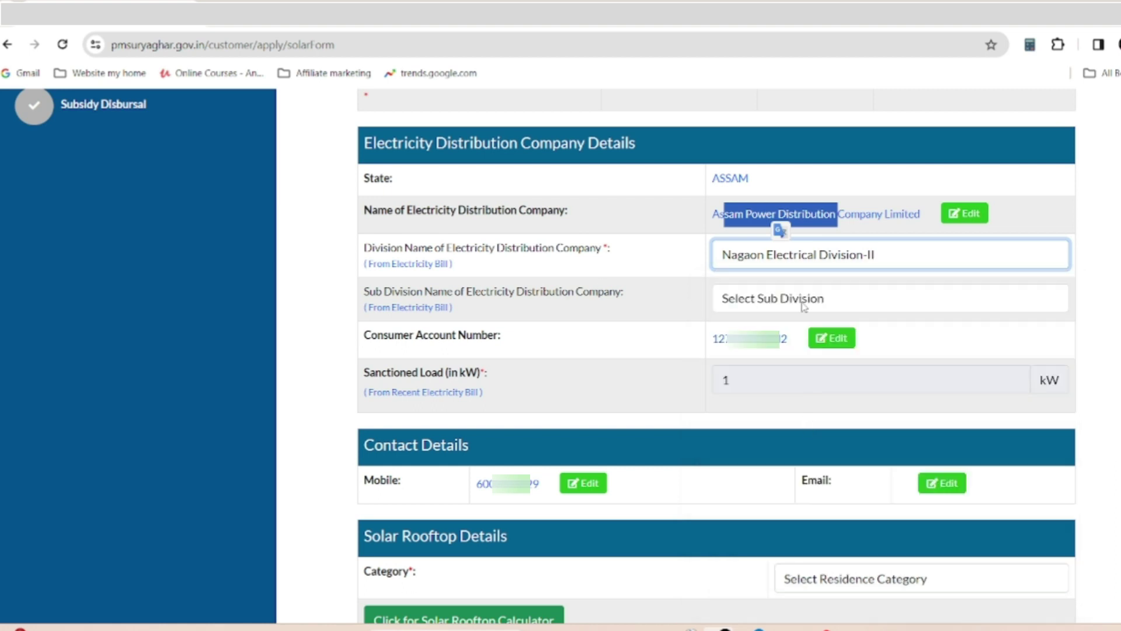
click(805, 307)
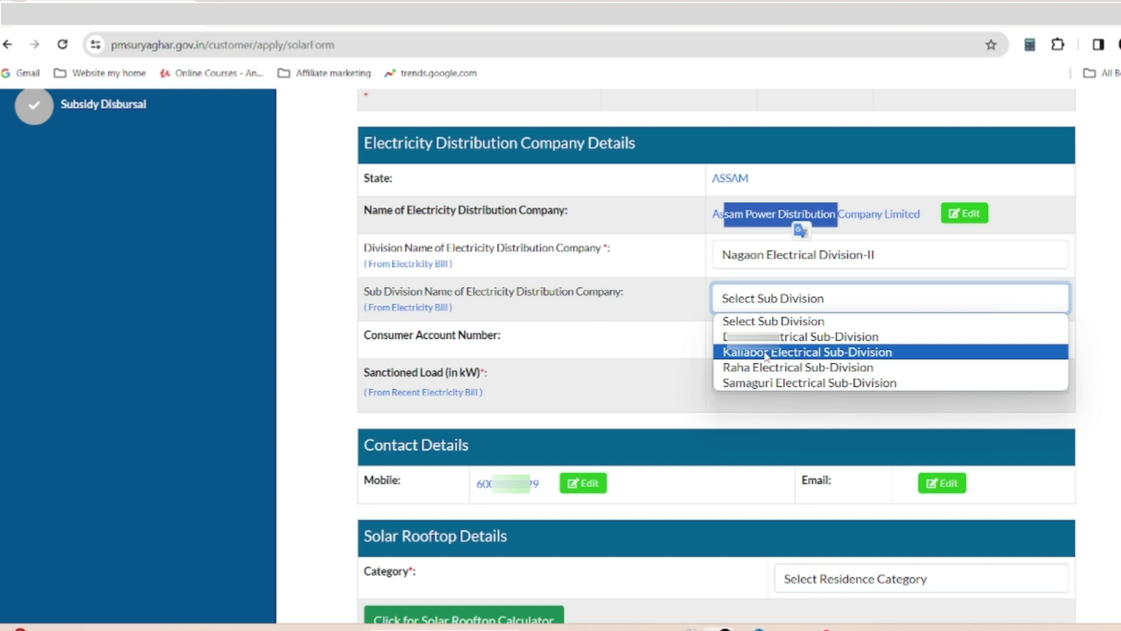
click(767, 354)
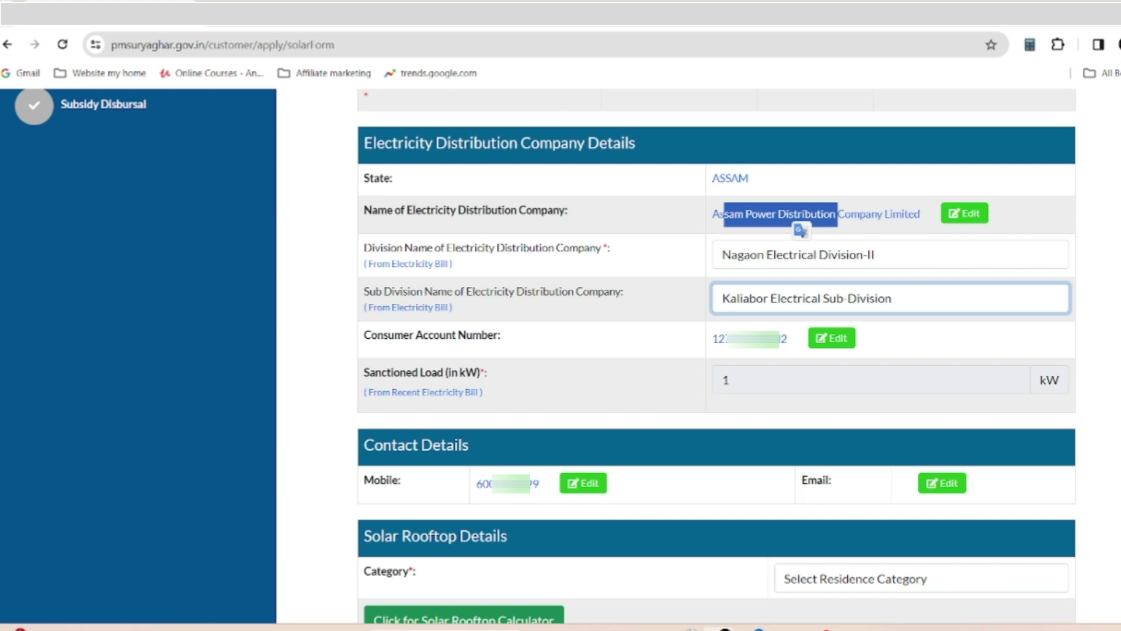
Set the category to Residential and the proposed solar capacity to 2 kW
scroll(621, 157, down, 7)
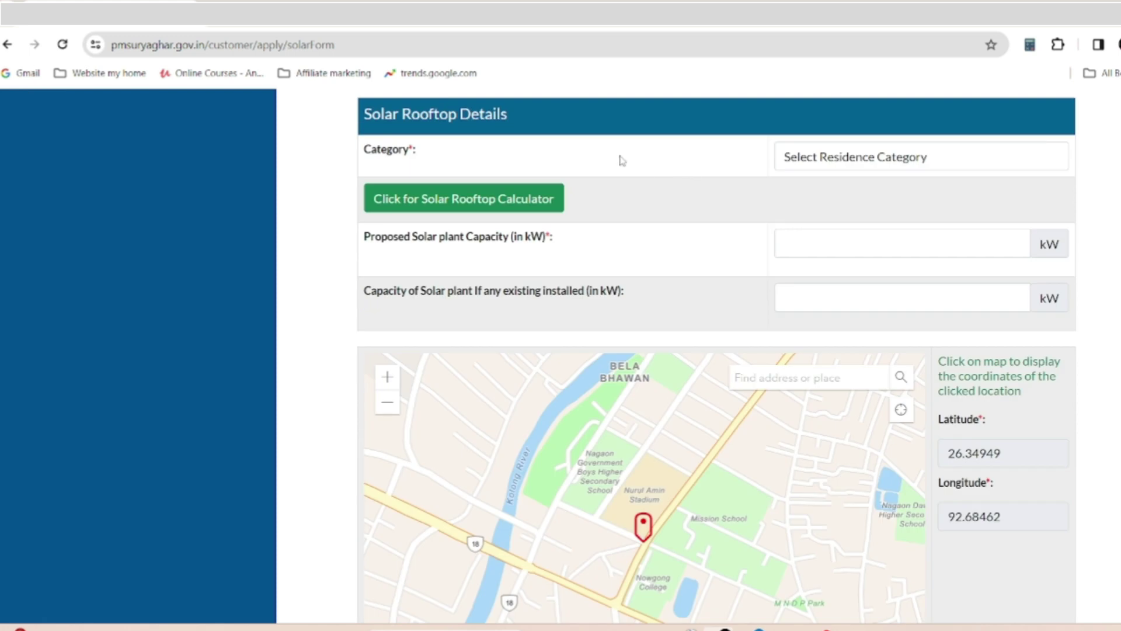
click(872, 159)
click(852, 194)
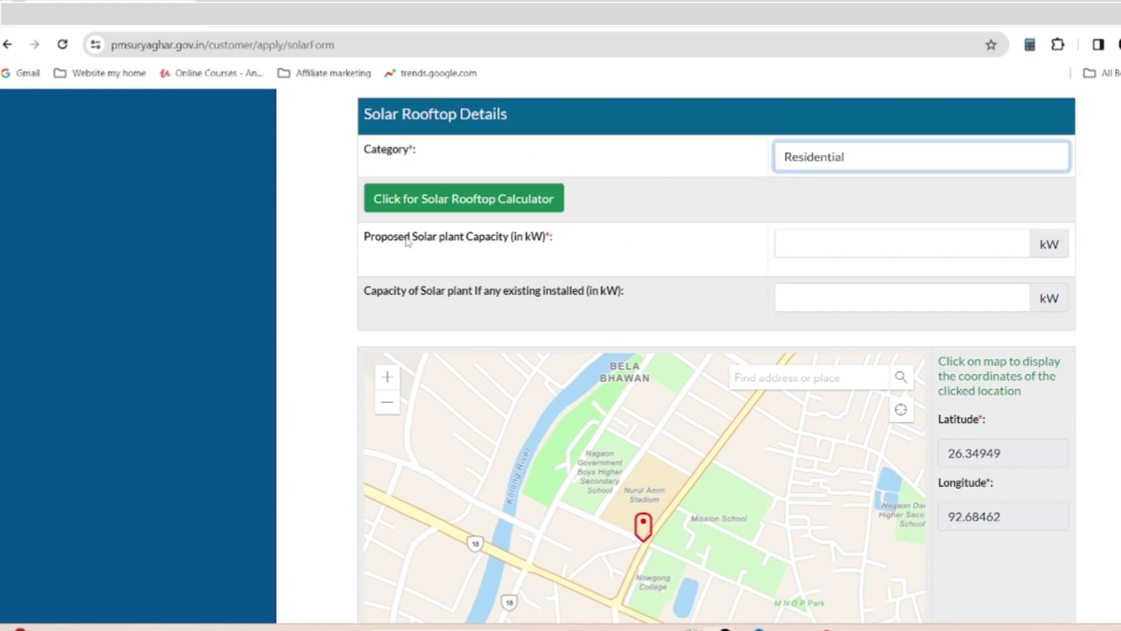
click(812, 244)
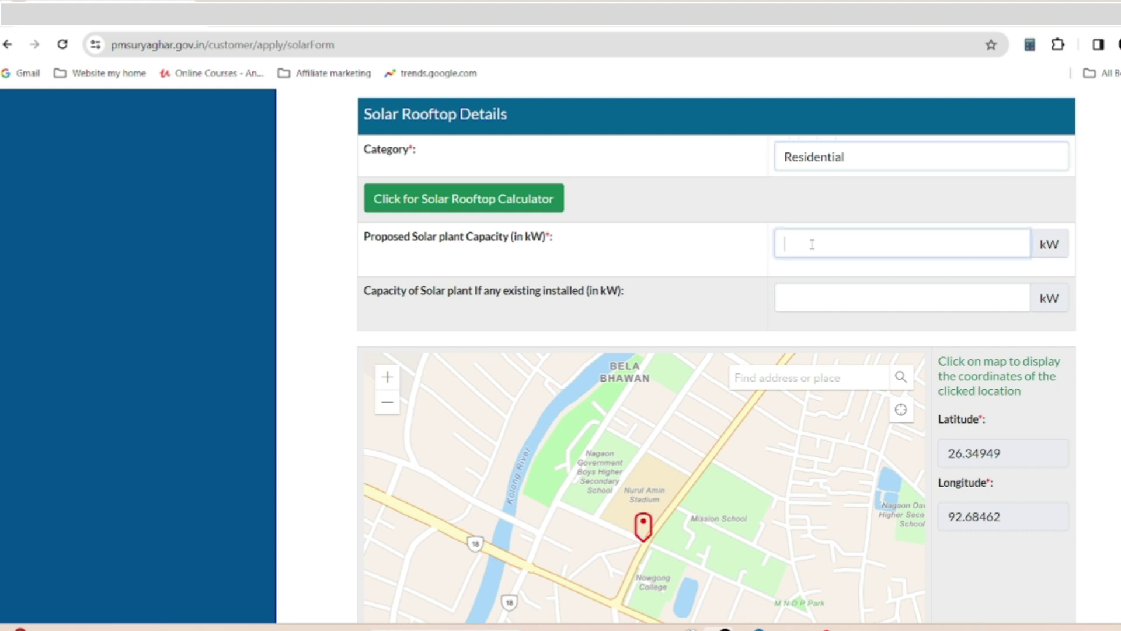
text(2)
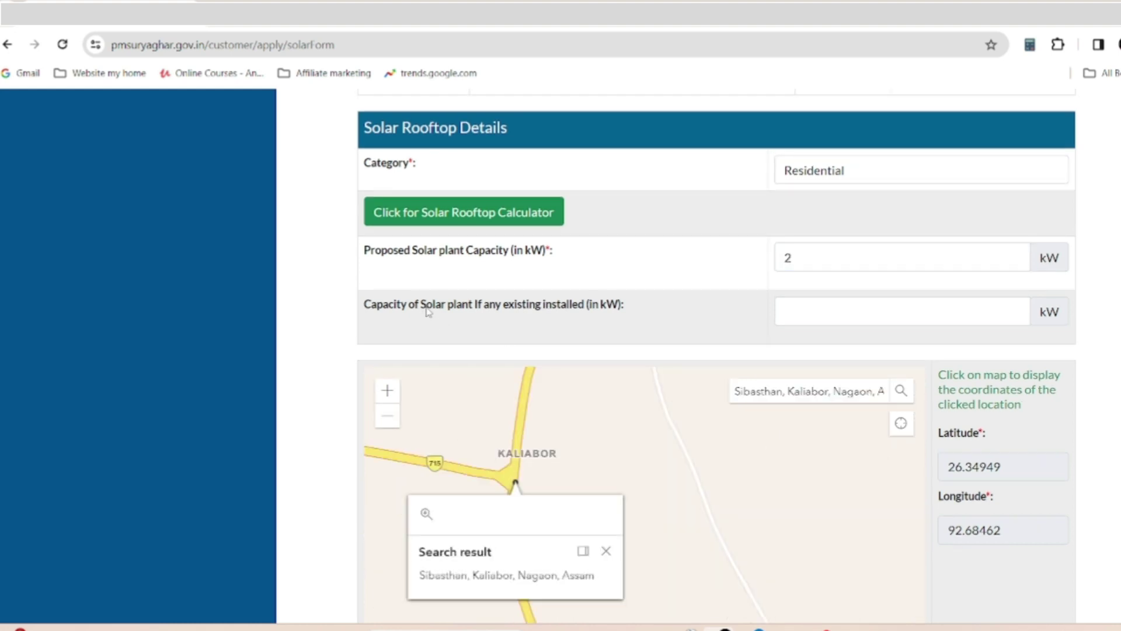
Adjust the existing installed capacity field and save the location with Save & Next
drag(425, 309, 593, 310)
click(771, 321)
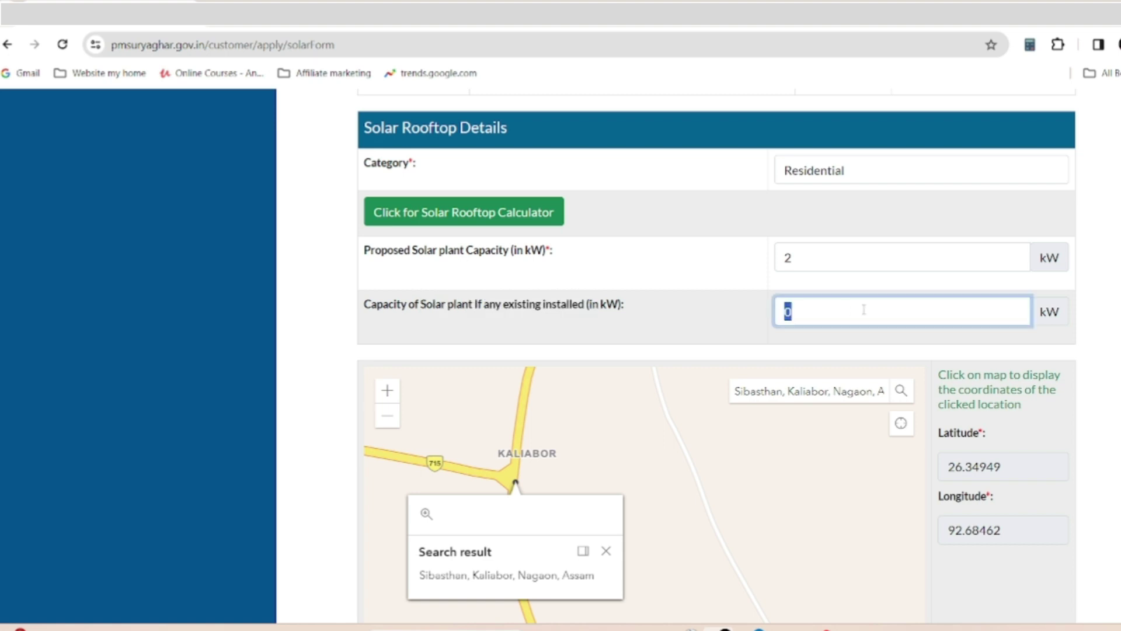
key(BackSpace)
key(shift+Tab)
text(1)
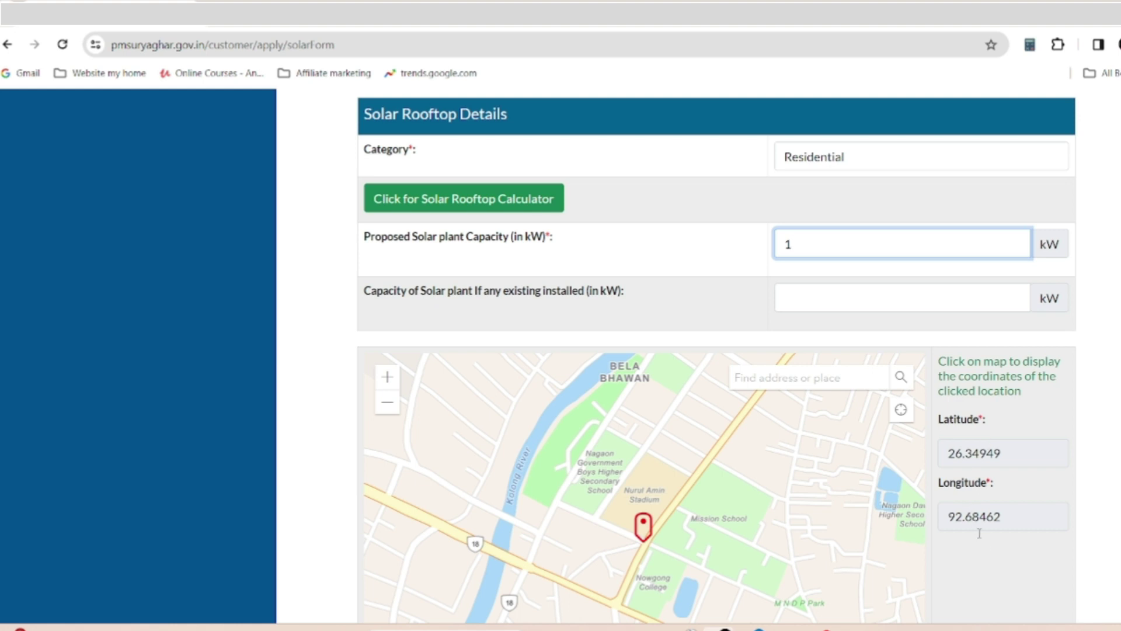
scroll(1083, 546, down, 4)
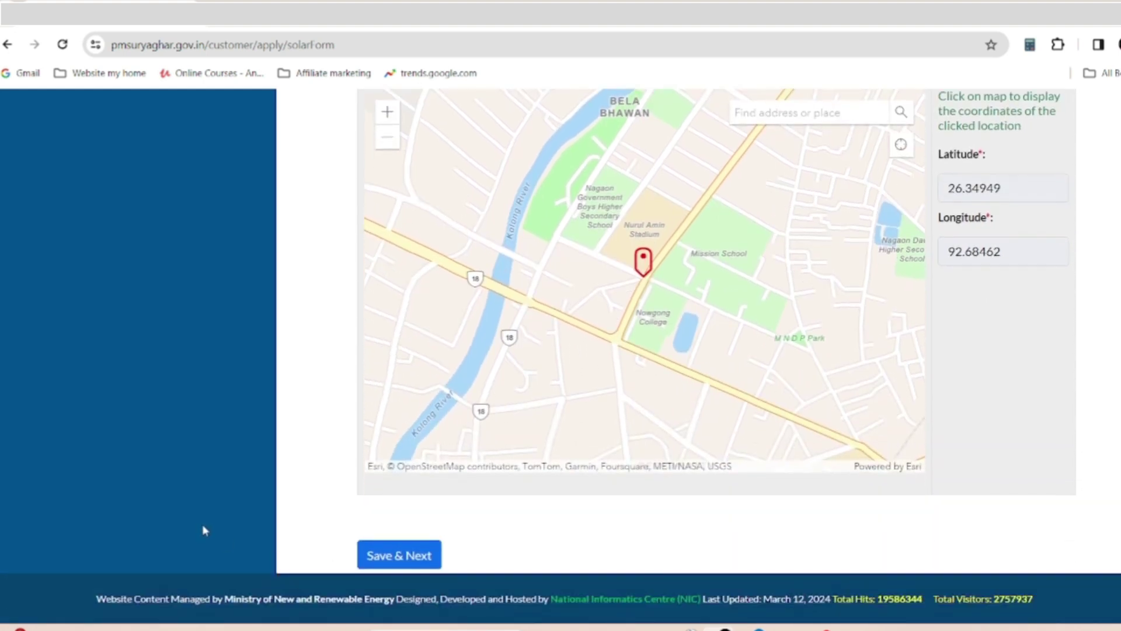
click(388, 560)
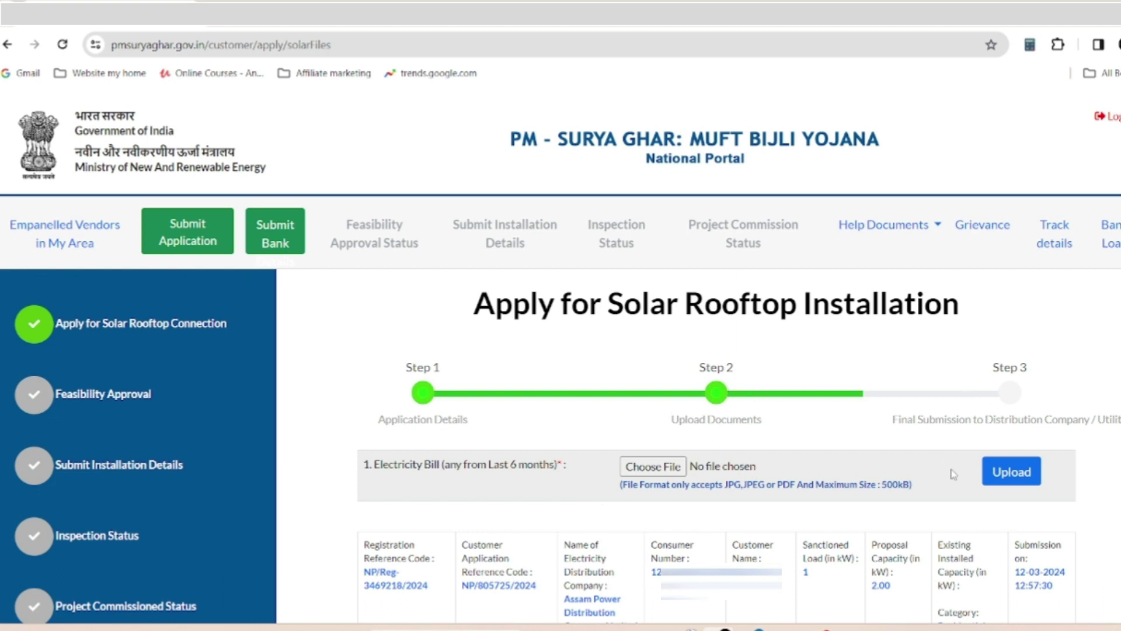
Select the bill PDF from Downloads and open it in Adobe Acrobat for checking
scroll(815, 301, down, 4)
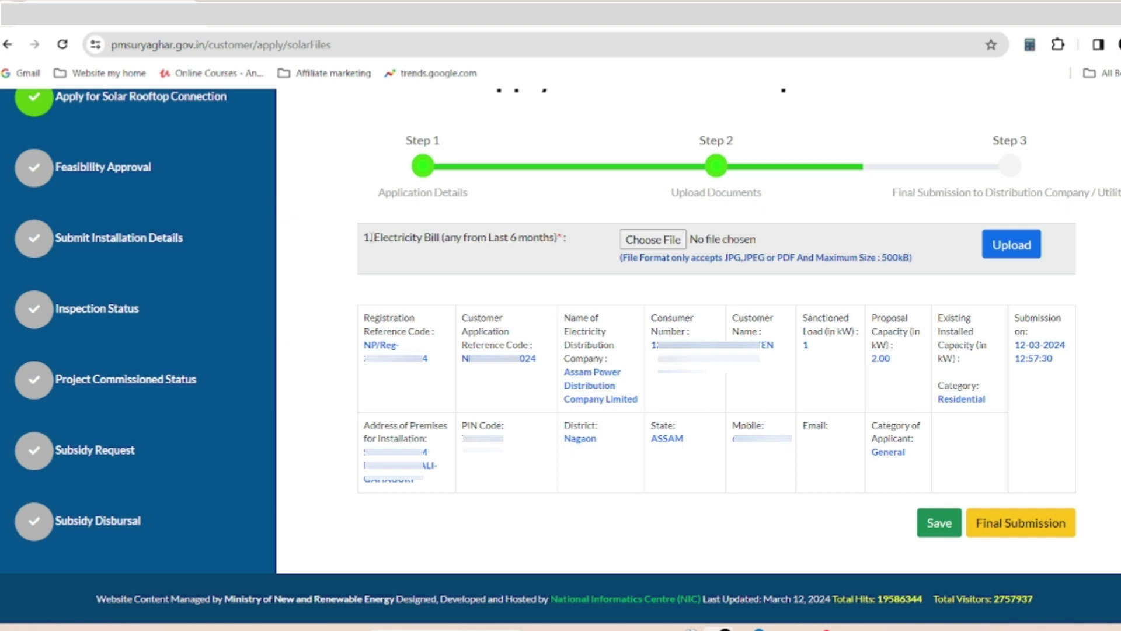
drag(372, 237, 540, 237)
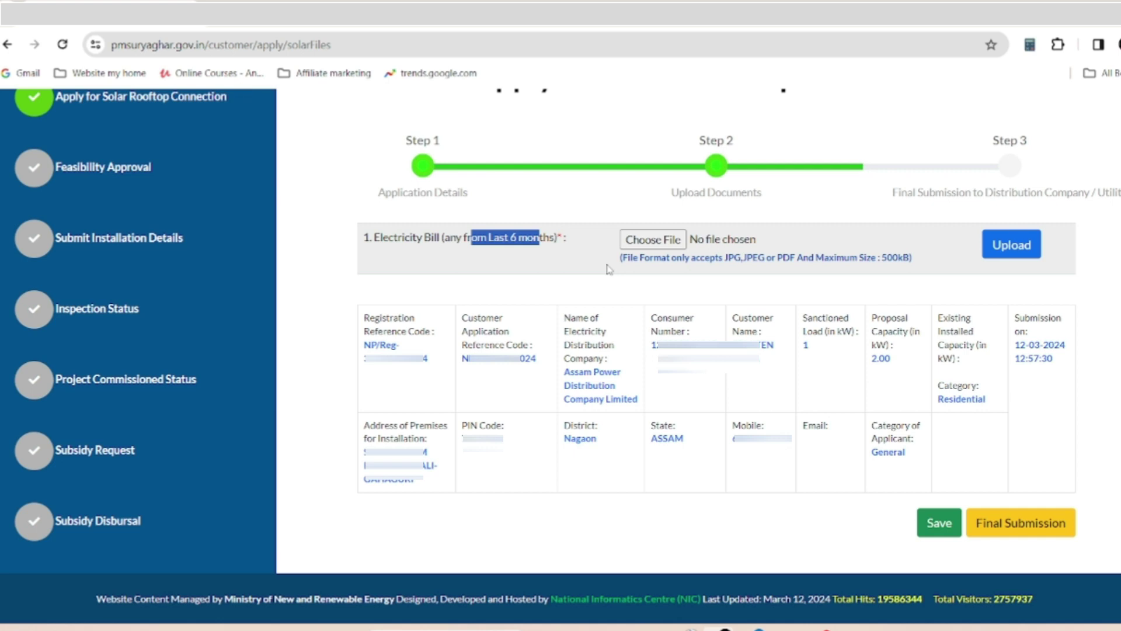
click(653, 239)
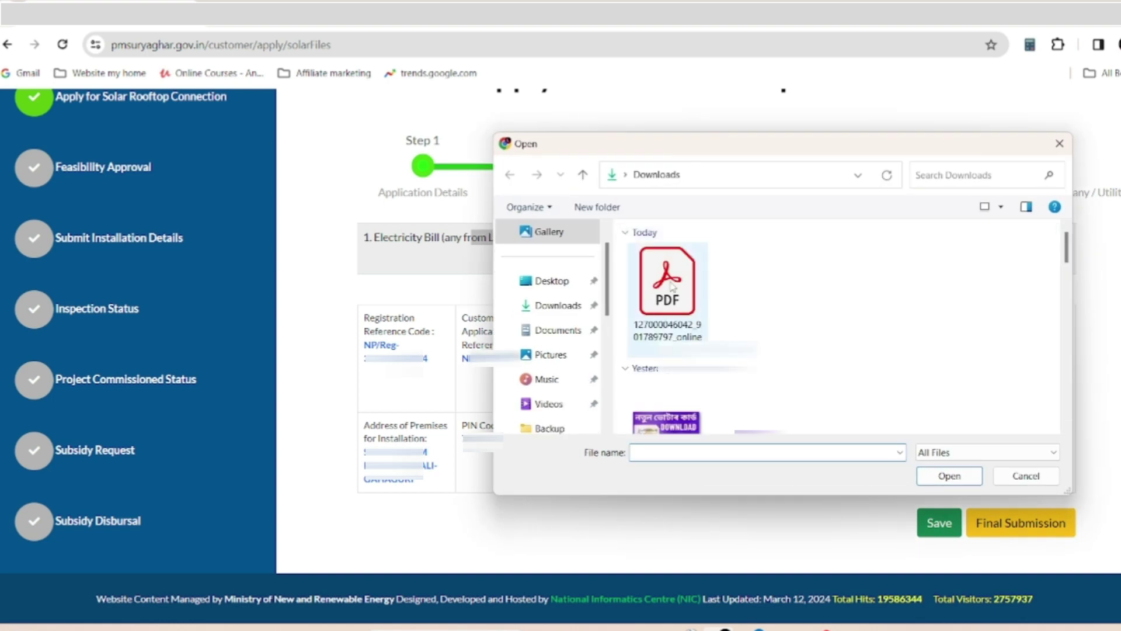
click(672, 286)
right_click(670, 286)
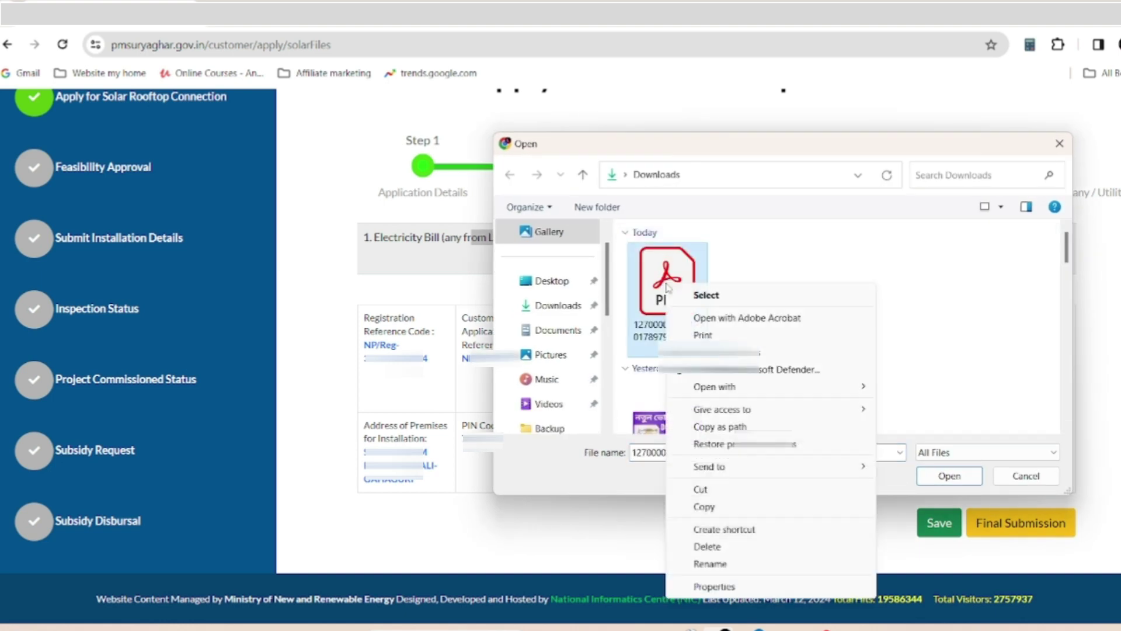
click(749, 319)
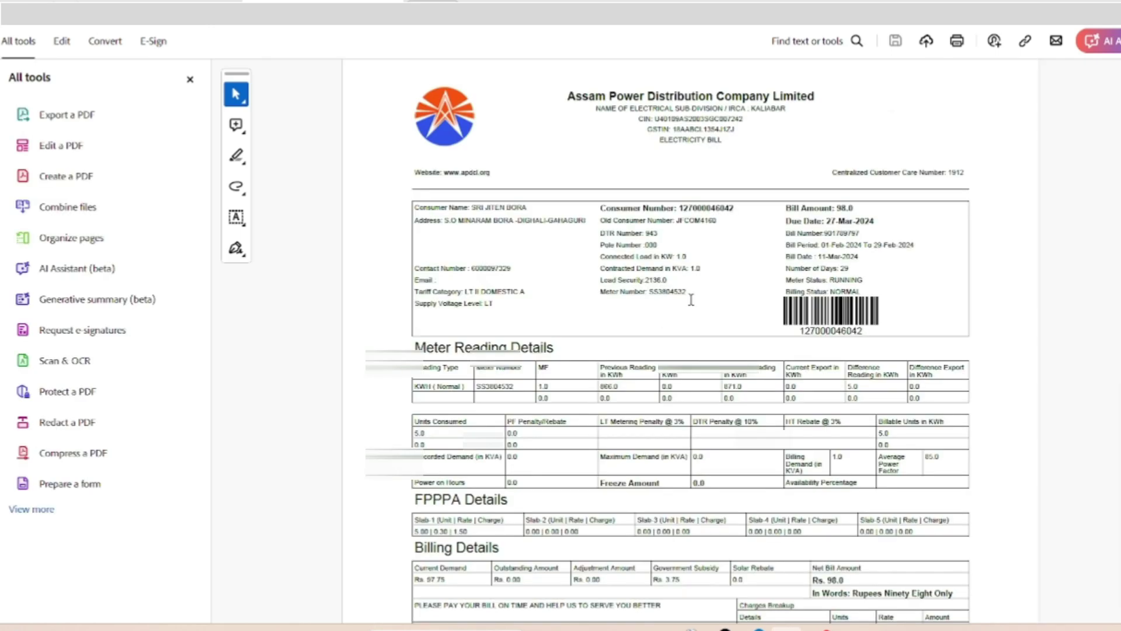
Check the consumer details on the bill and attach the PDF to the upload form
drag(636, 211, 858, 332)
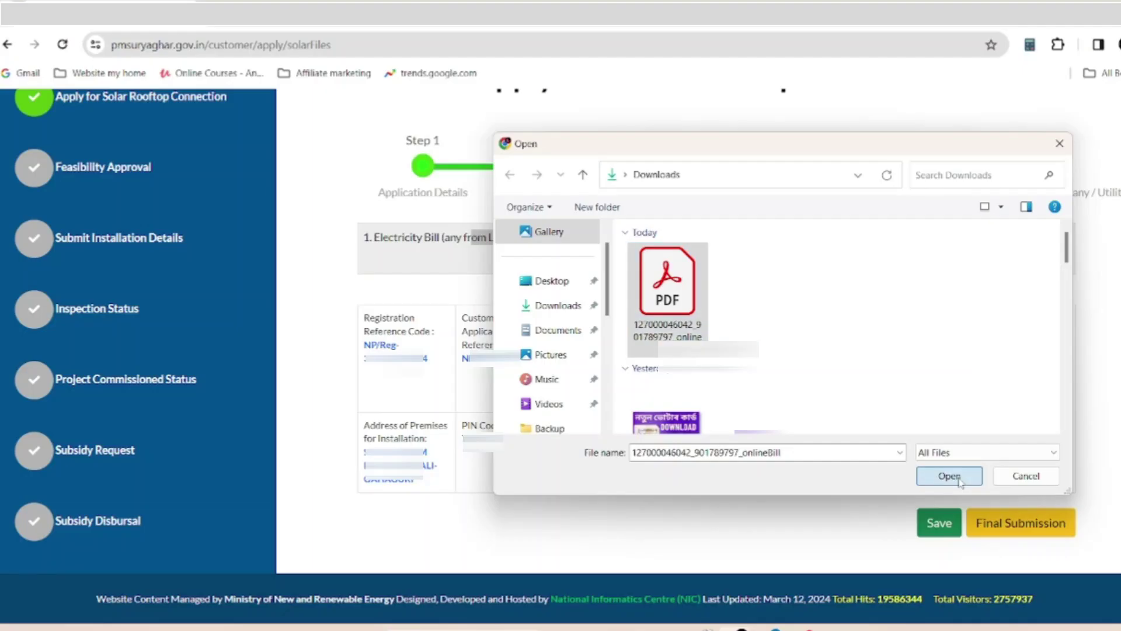
click(958, 480)
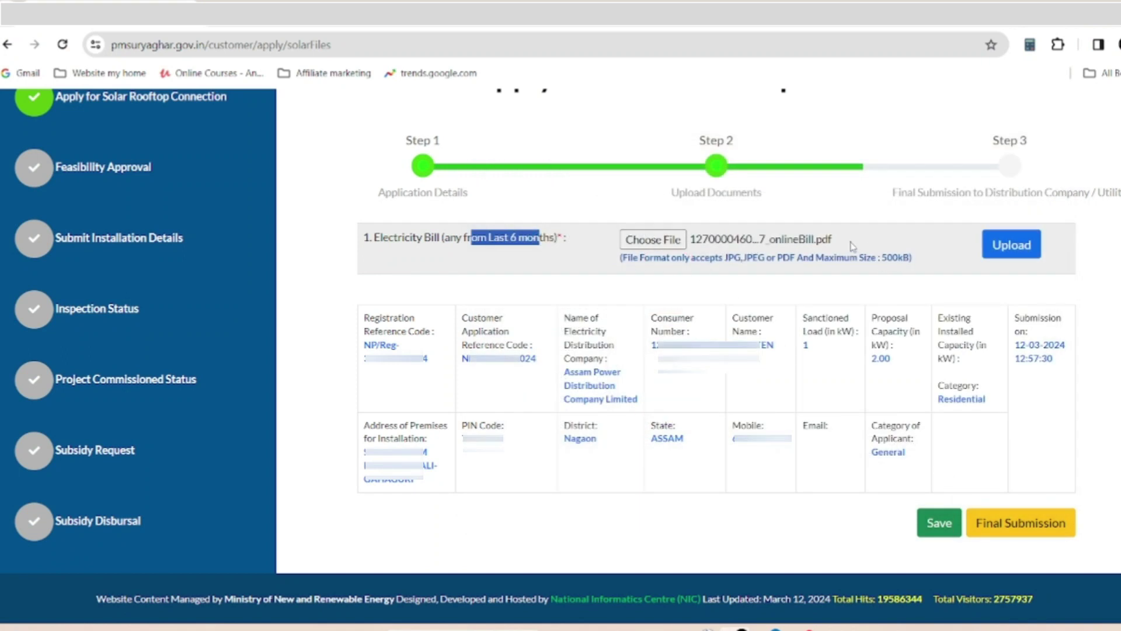
Upload the chosen electricity bill and dismiss the success message
click(1016, 246)
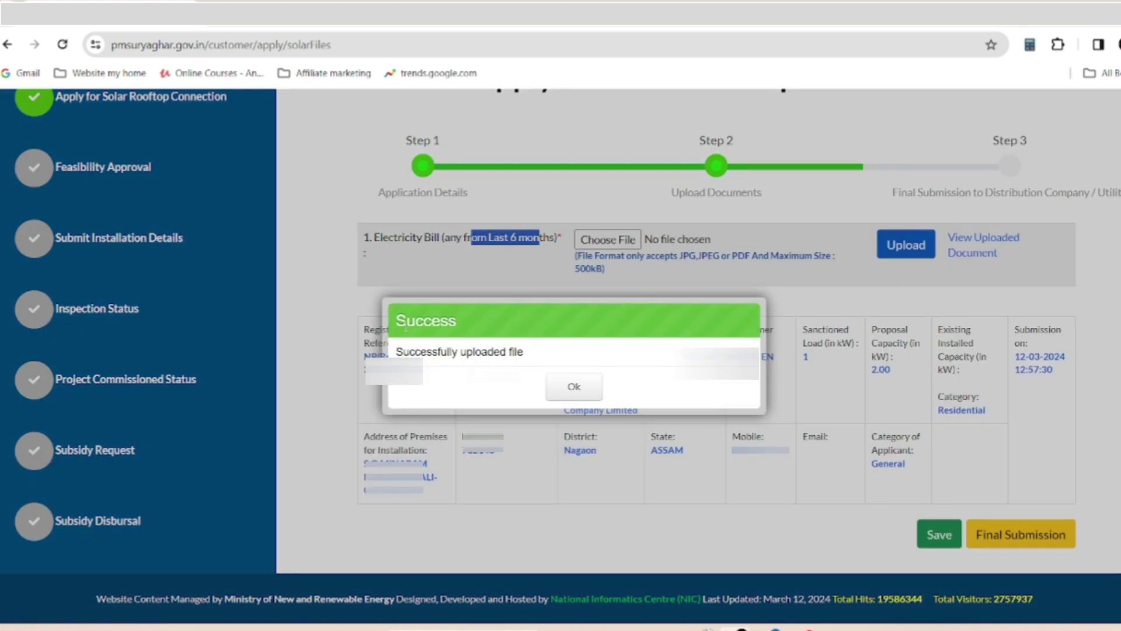
click(427, 337)
drag(396, 319, 527, 354)
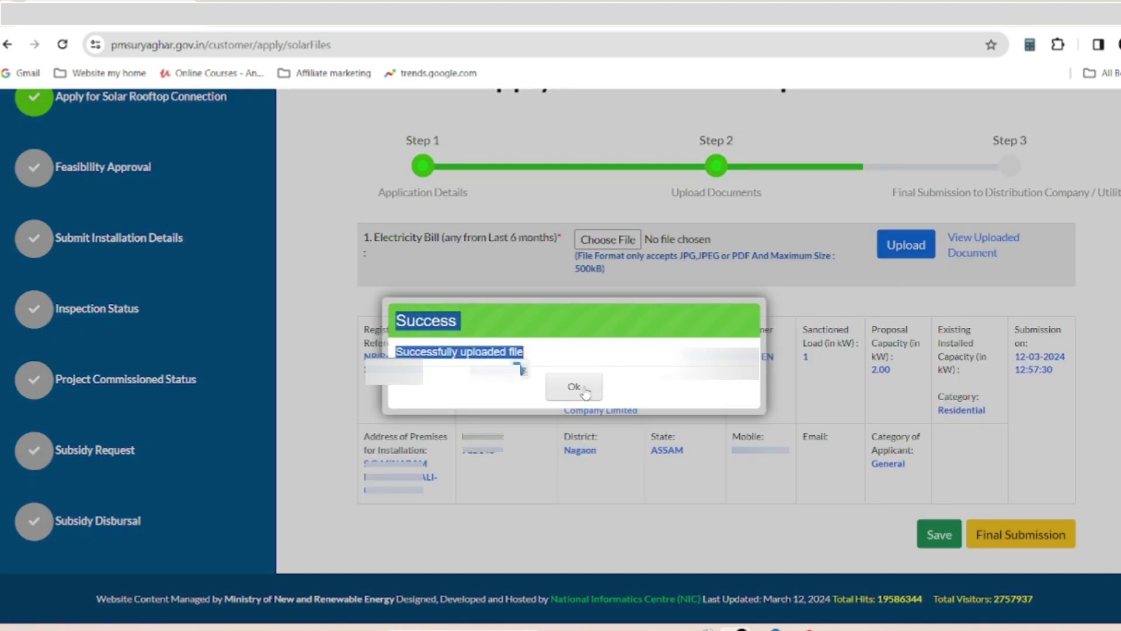
click(586, 390)
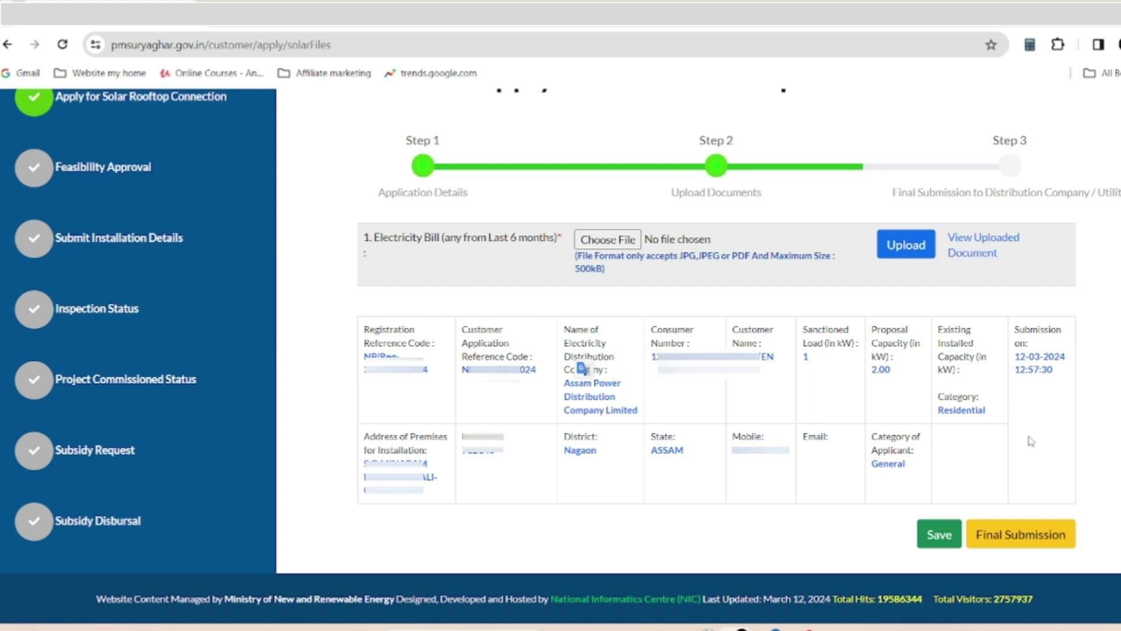
Give the rooftop solar application its Final Submission and confirm it
click(1011, 536)
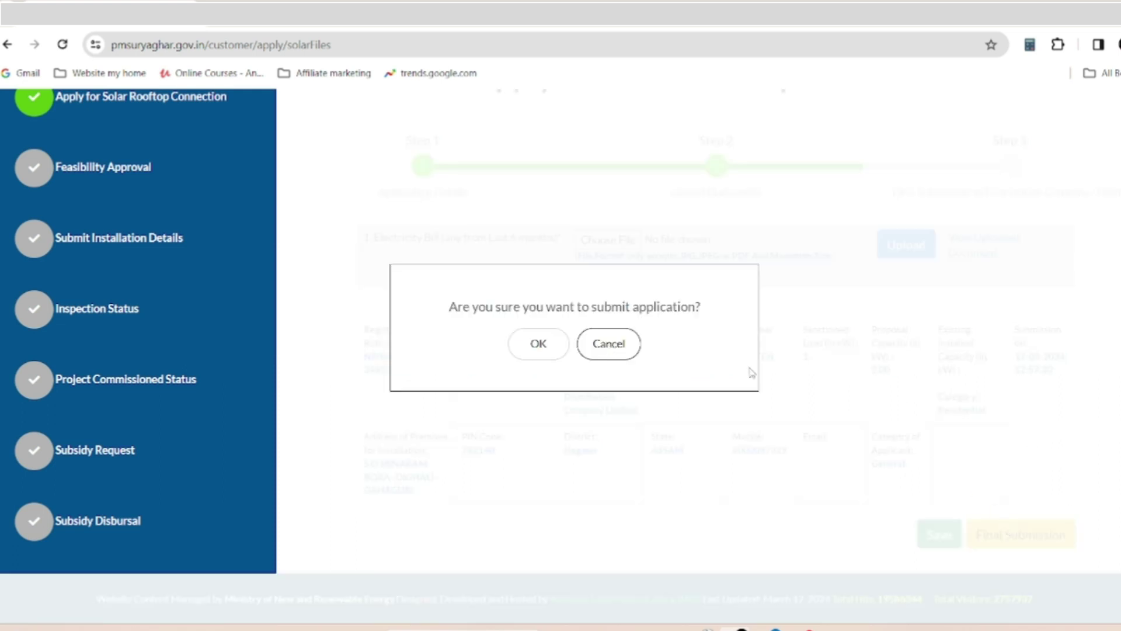
click(536, 346)
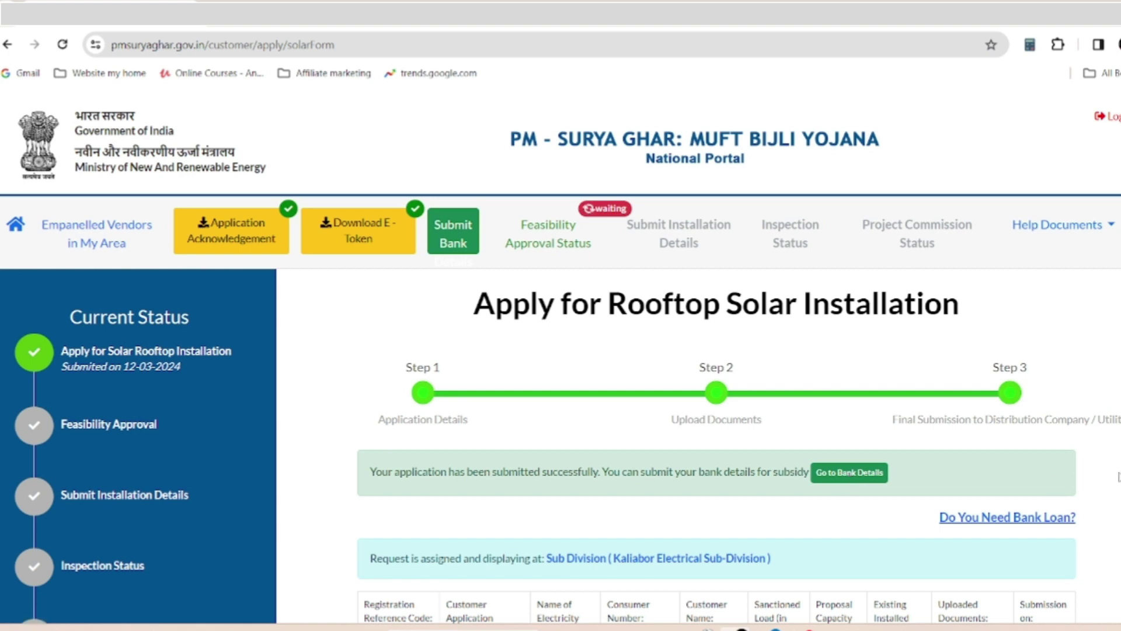
scroll(701, 350, down, 5)
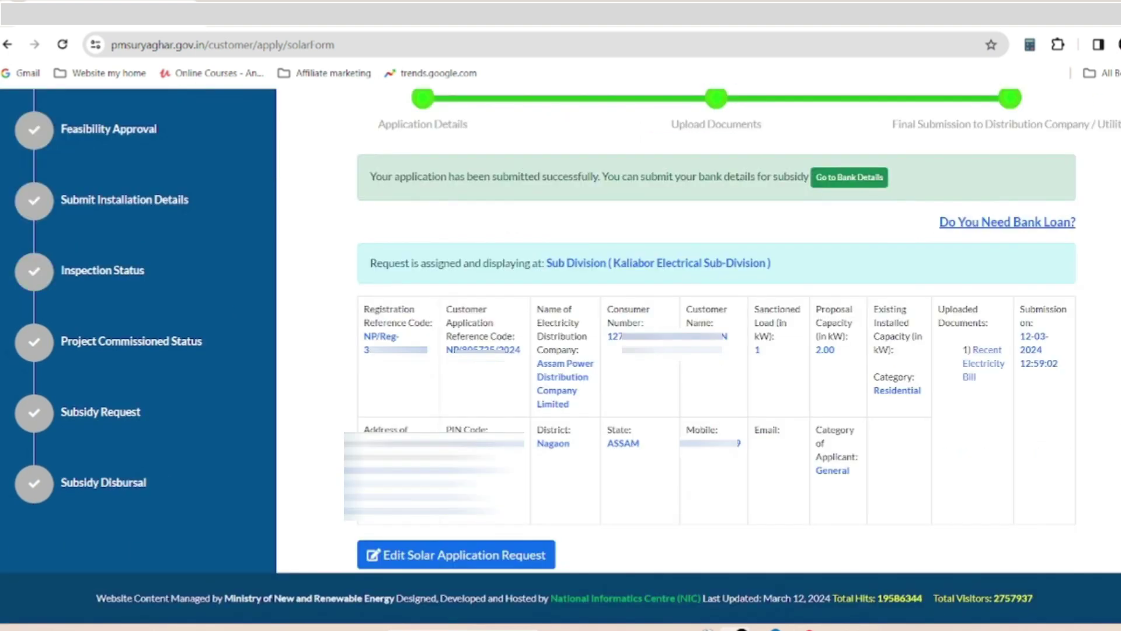
Review the submitted application details, then go to the Bank Details for Subsidy form
drag(371, 321, 583, 540)
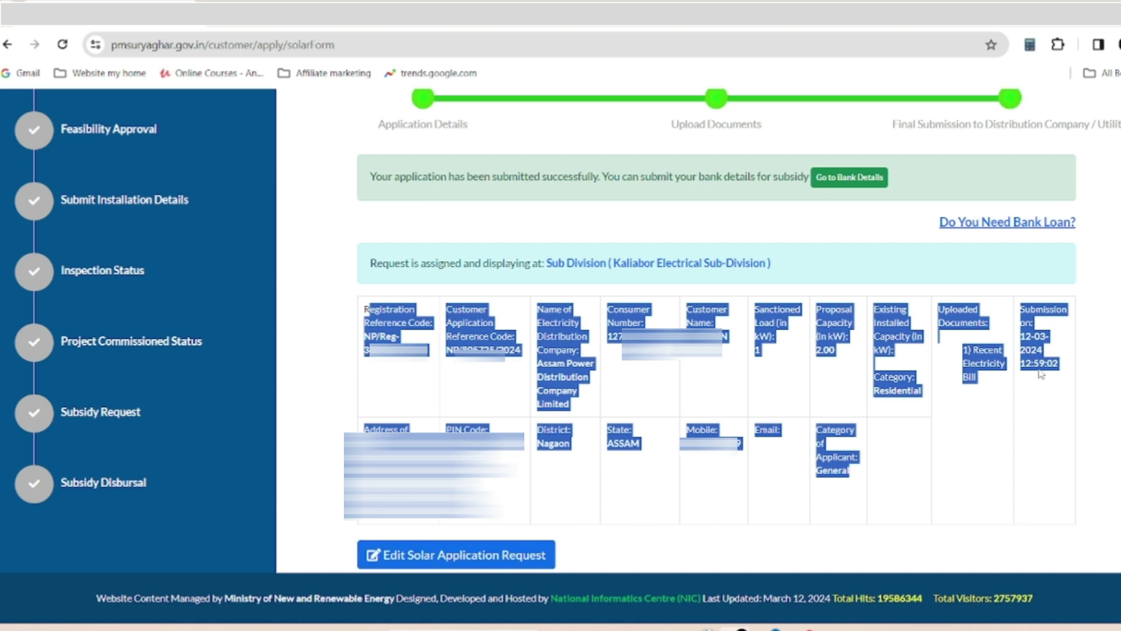
click(856, 184)
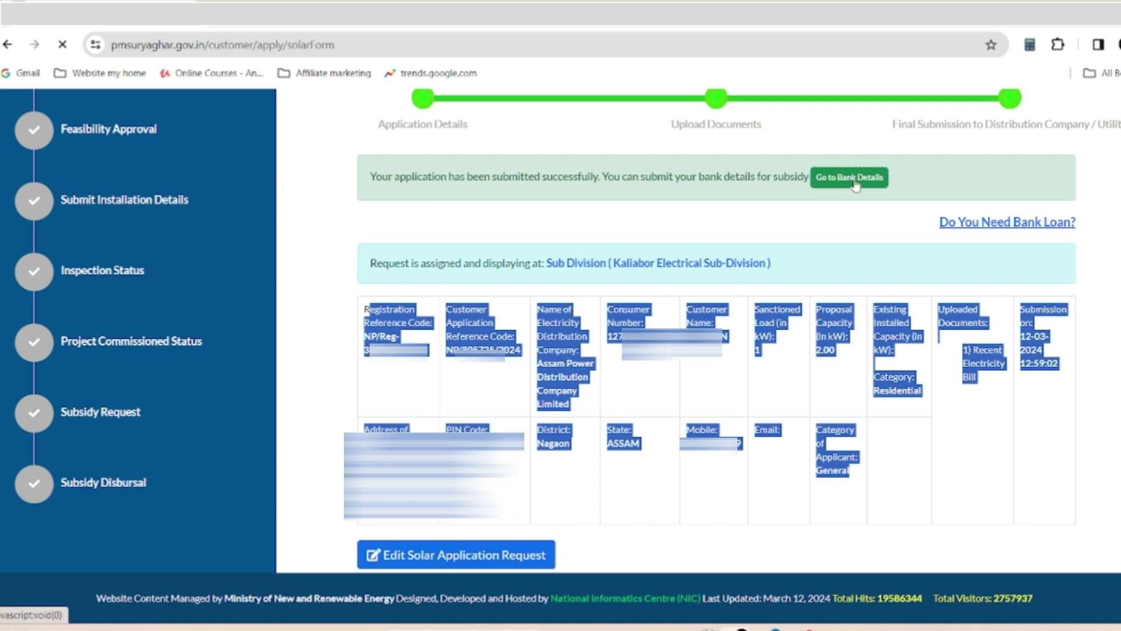
scroll(464, 322, down, 2)
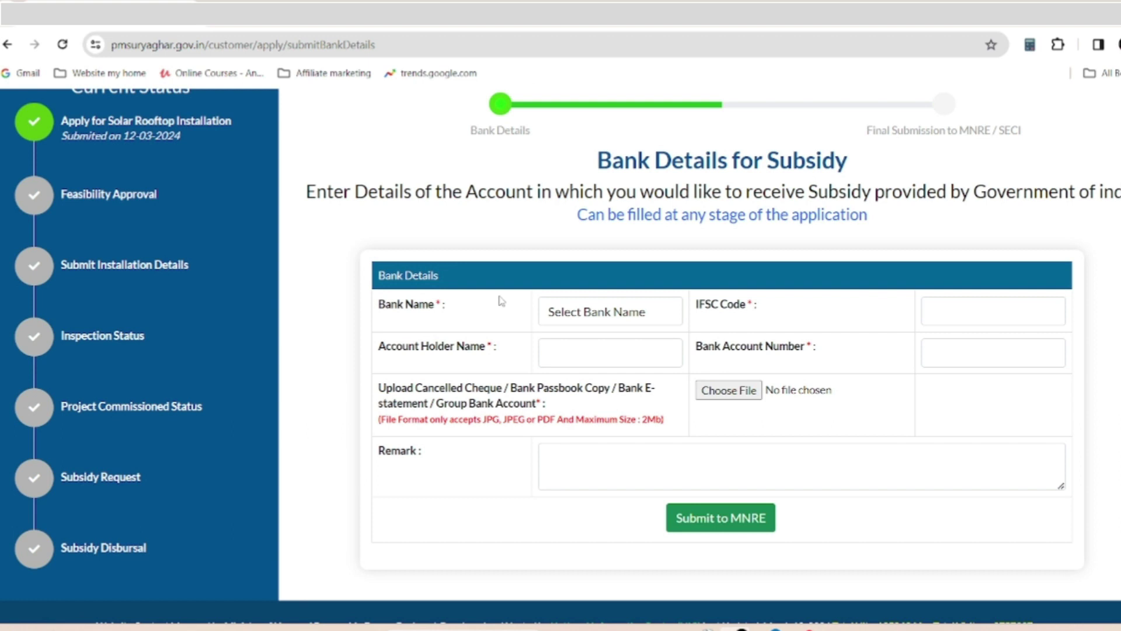
Read the subsidy account instructions and choose STATE BANK OF INDIA as the Bank Name
click(598, 317)
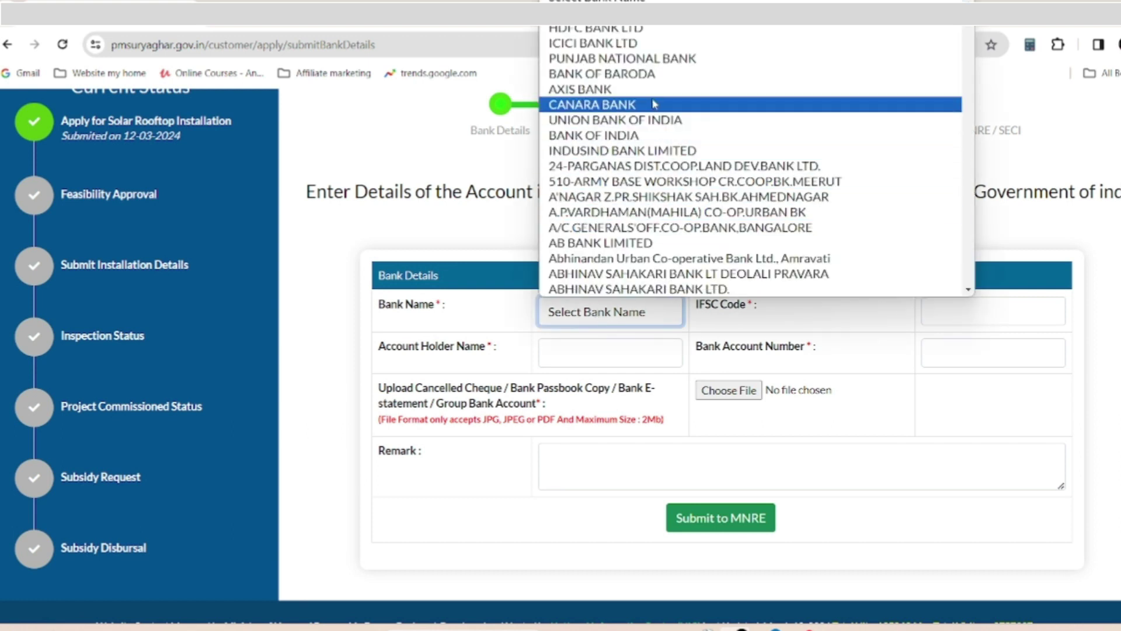
click(474, 327)
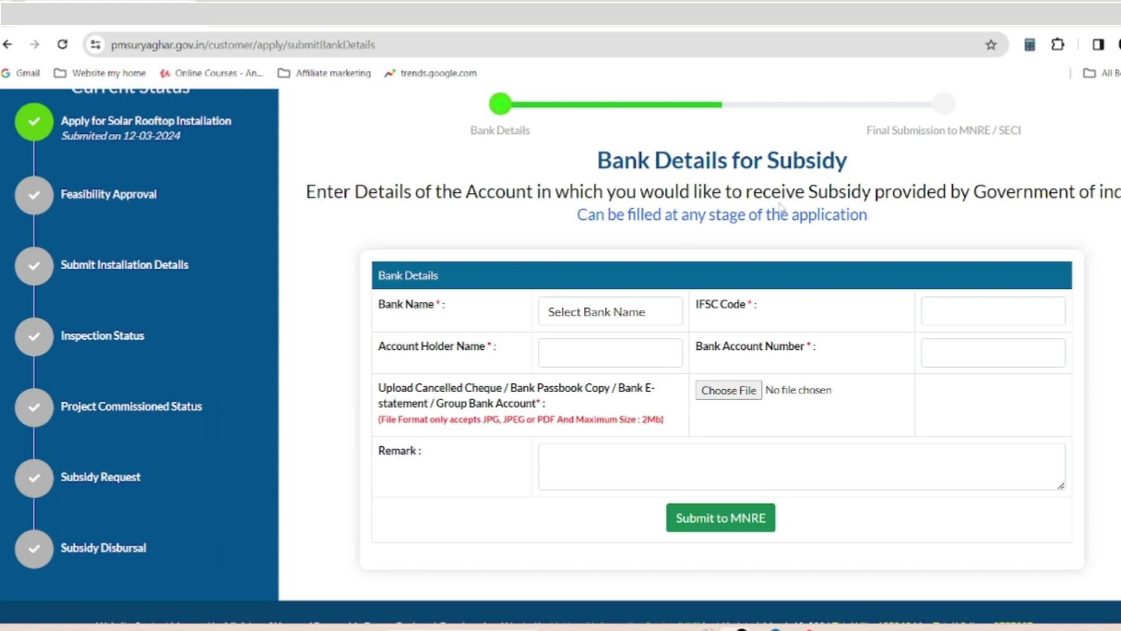
drag(763, 193, 1117, 193)
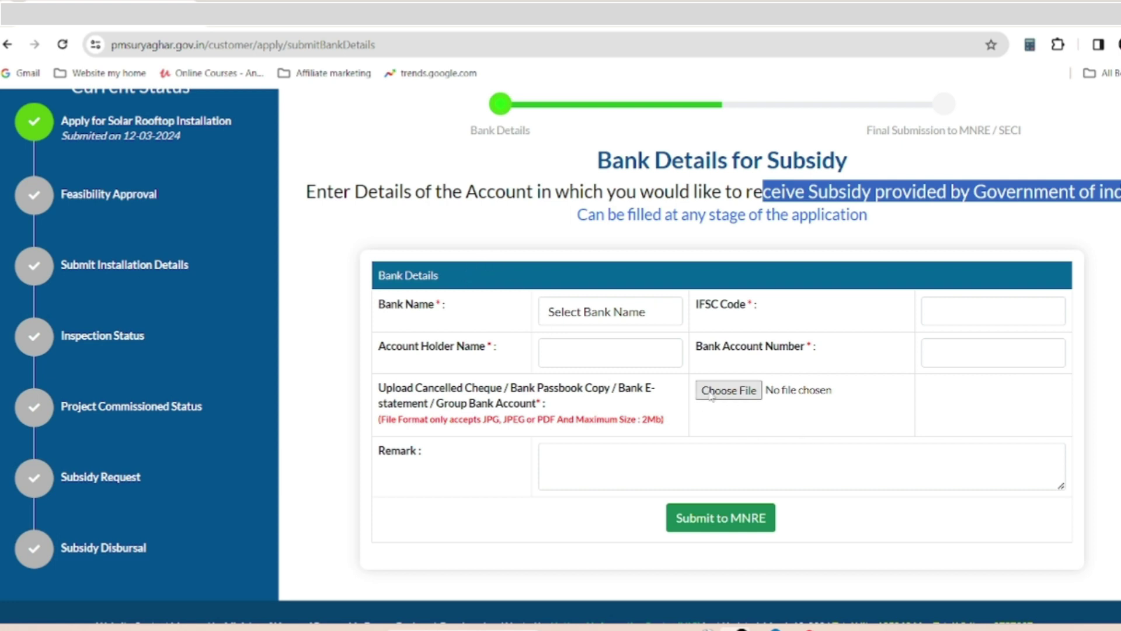
click(639, 315)
click(610, 329)
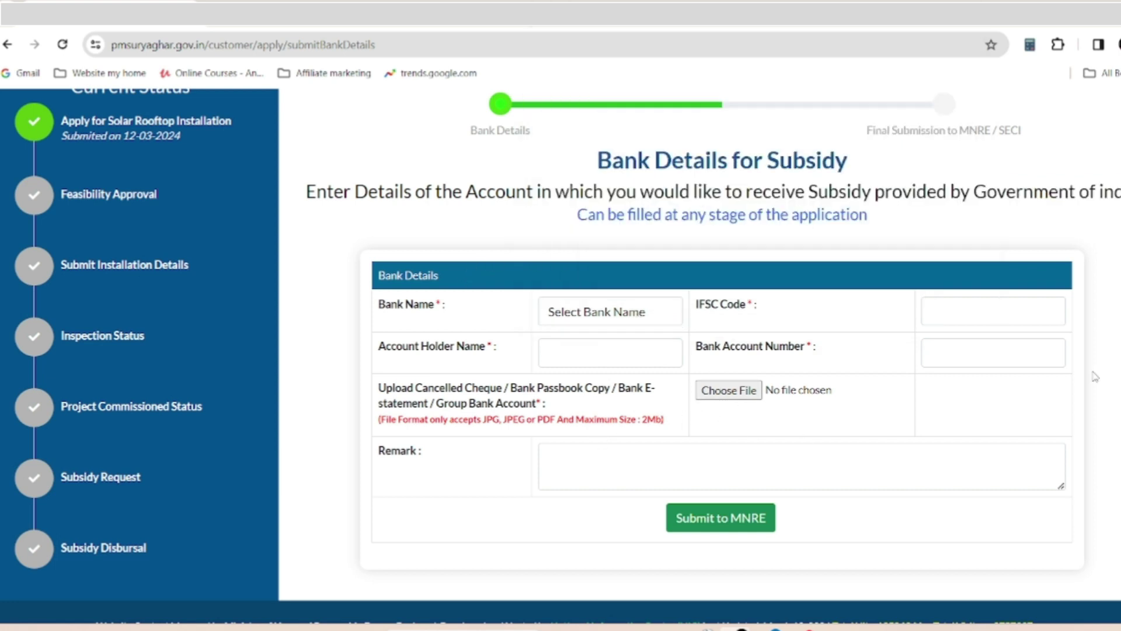
click(581, 314)
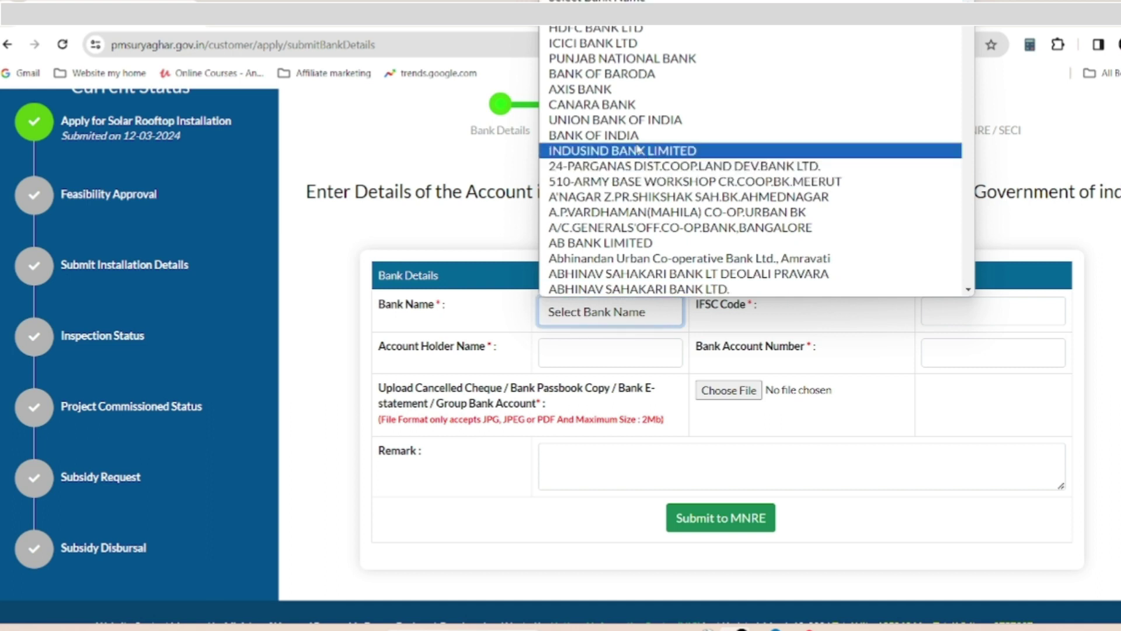
click(957, 315)
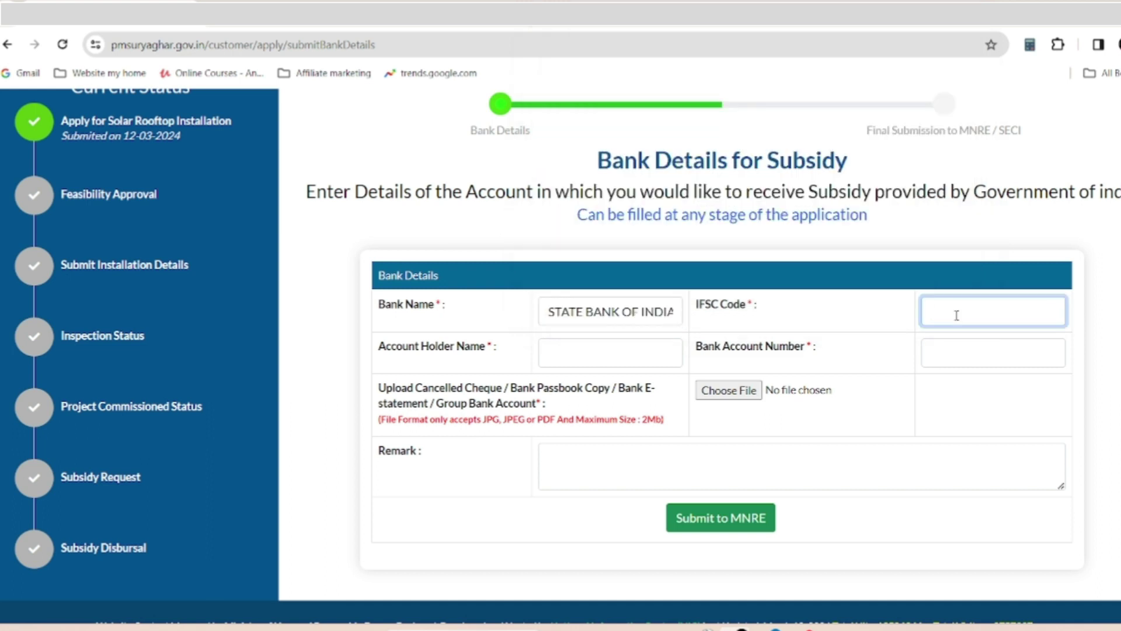